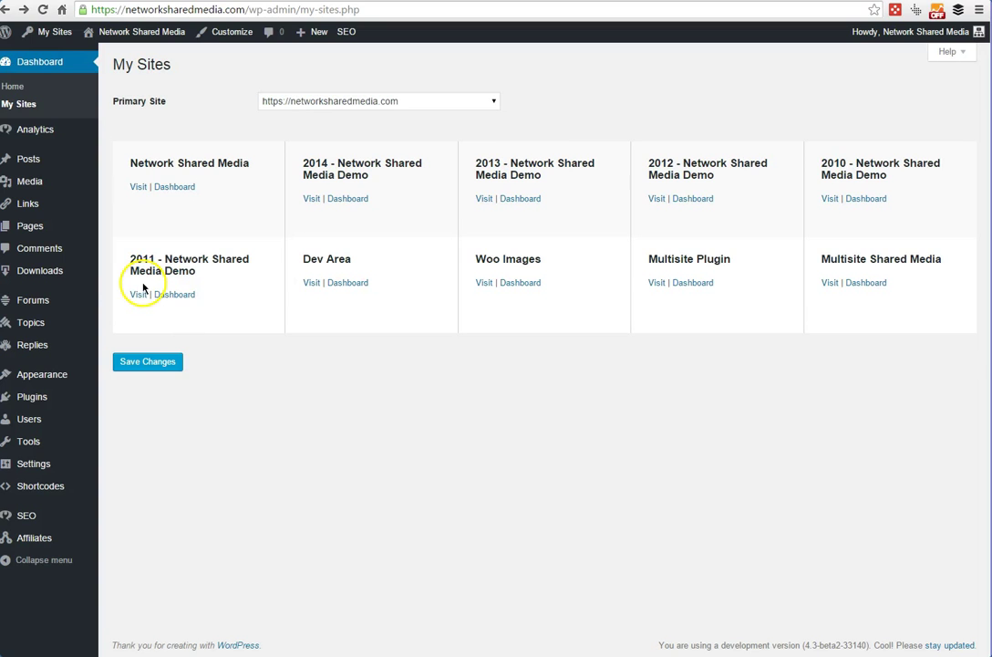
# Go to the dev. subdomain Dev Area site and edit its A Can of Jolly product.
pyautogui.moveTo(136, 33)
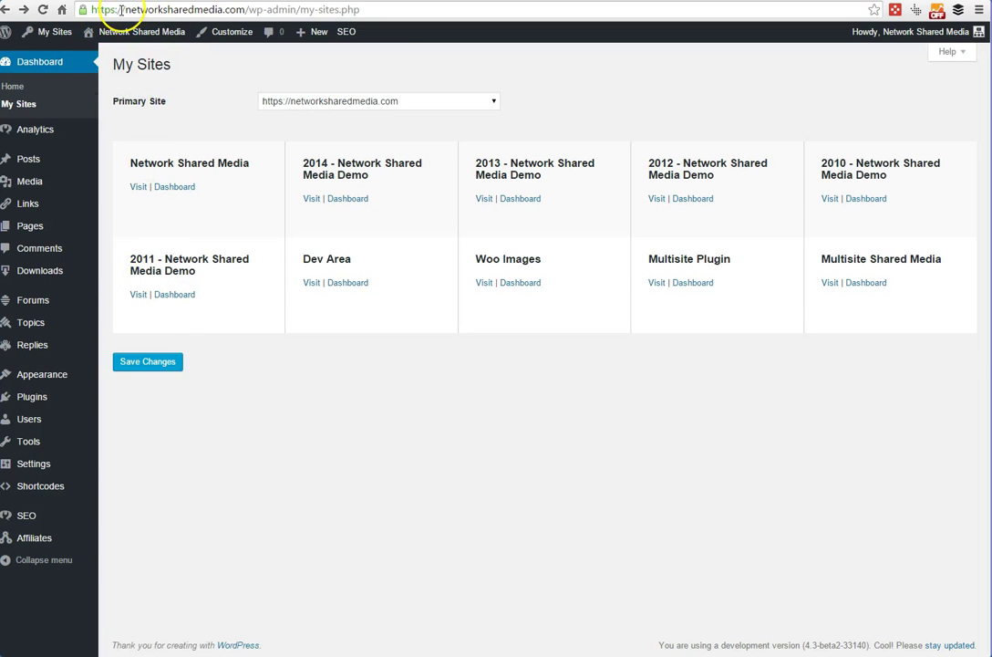
pyautogui.click(123, 10)
pyautogui.doubleClick(123, 10)
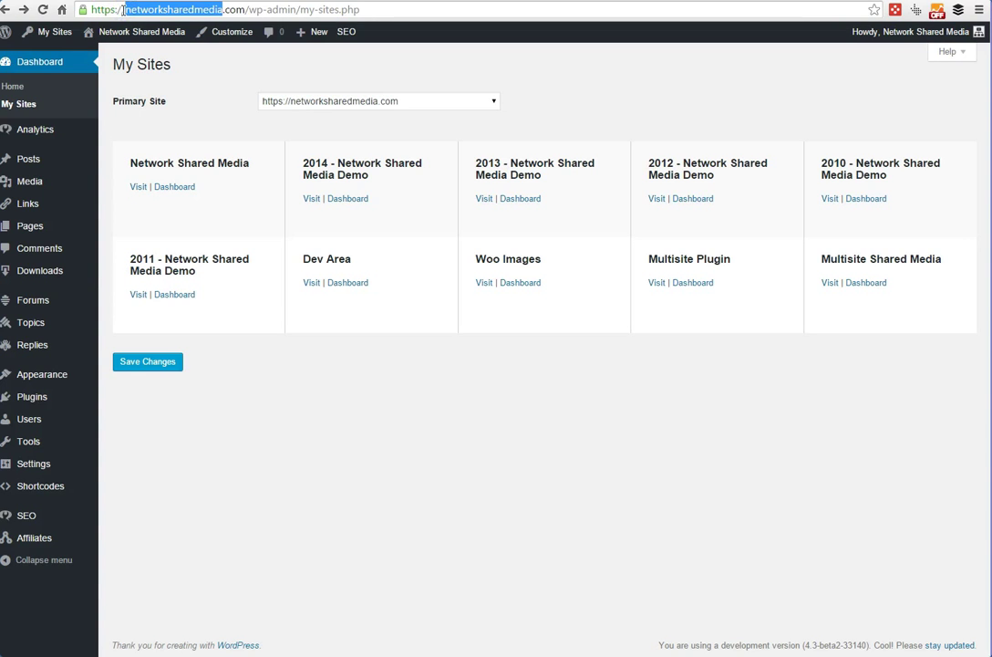
pyautogui.click(123, 10)
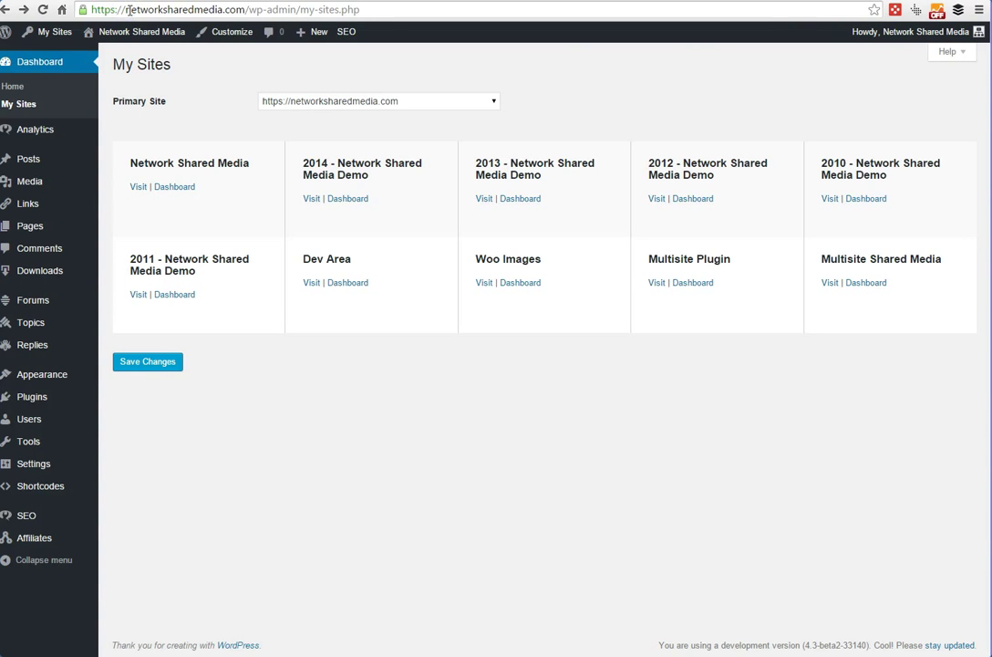
pyautogui.write('dev.')
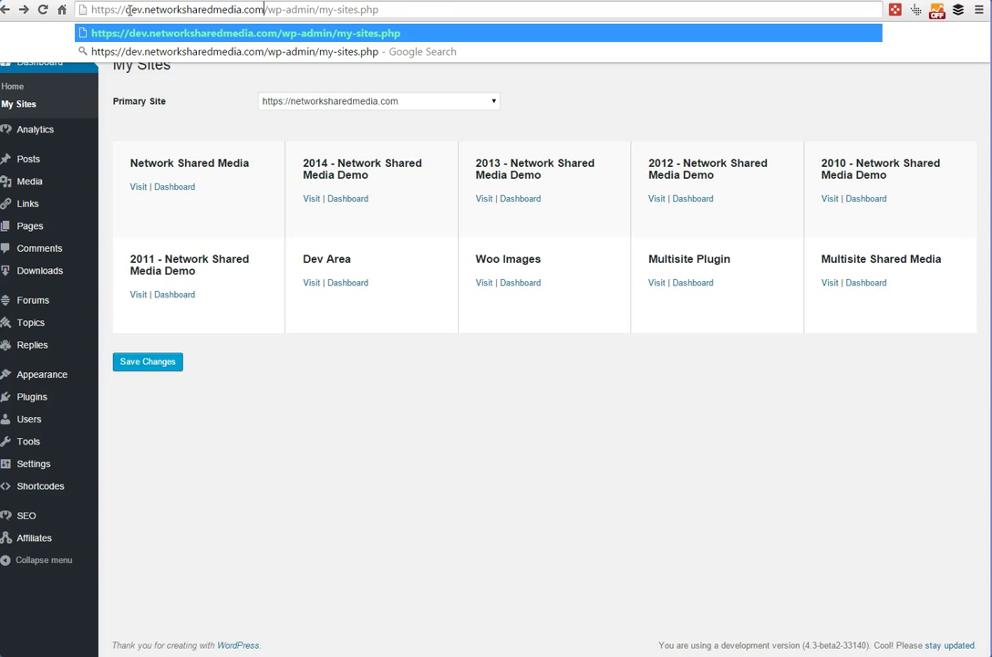
pyautogui.press('Delete')
pyautogui.press('Delete')
pyautogui.press('Delete')
pyautogui.press('Delete')
pyautogui.press('Delete')
pyautogui.press('Delete')
pyautogui.press('Delete')
pyautogui.press('Delete')
pyautogui.press('Delete')
pyautogui.press('Delete')
pyautogui.press('Delete')
pyautogui.press('Delete')
pyautogui.press('Delete')
pyautogui.press('Delete')
pyautogui.press('Delete')
pyautogui.press('Delete')
pyautogui.press('Delete')
pyautogui.press('Delete')
pyautogui.press('Delete')
pyautogui.press('Delete')
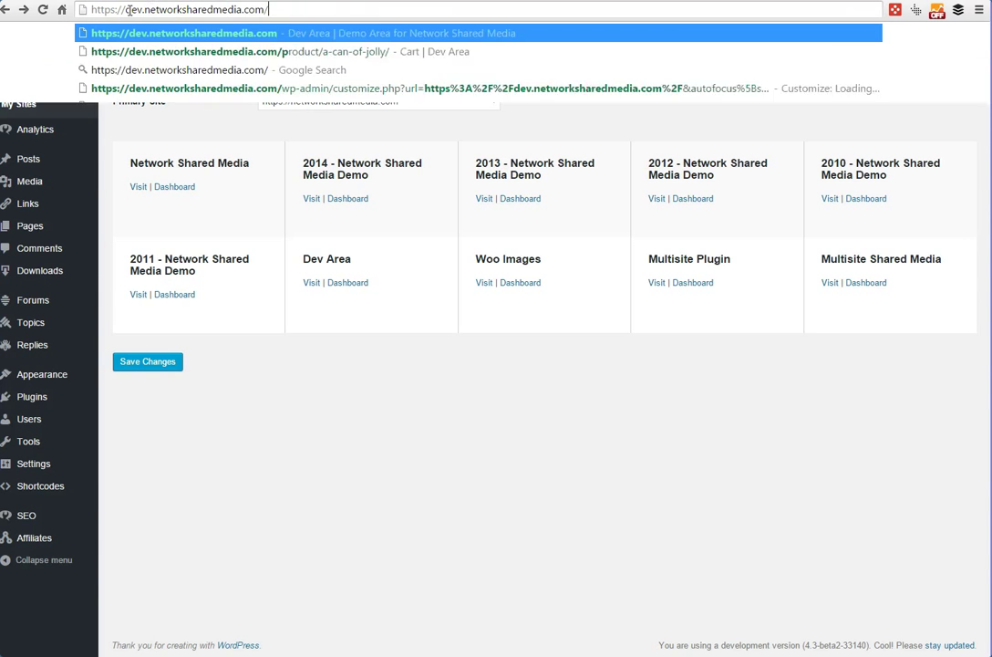
pyautogui.press('Return')
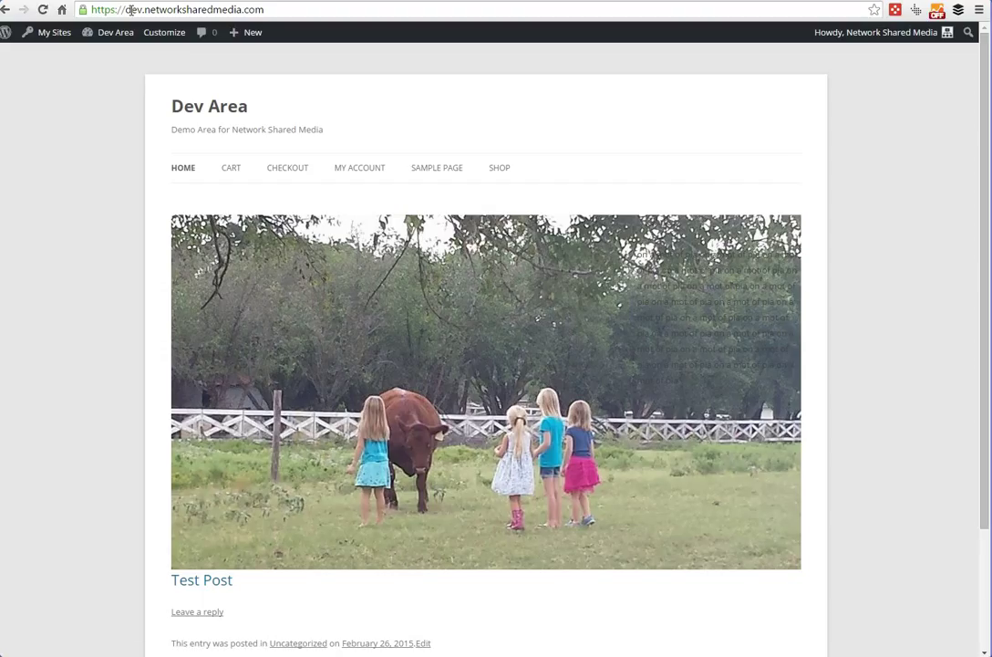
pyautogui.moveTo(260, 305)
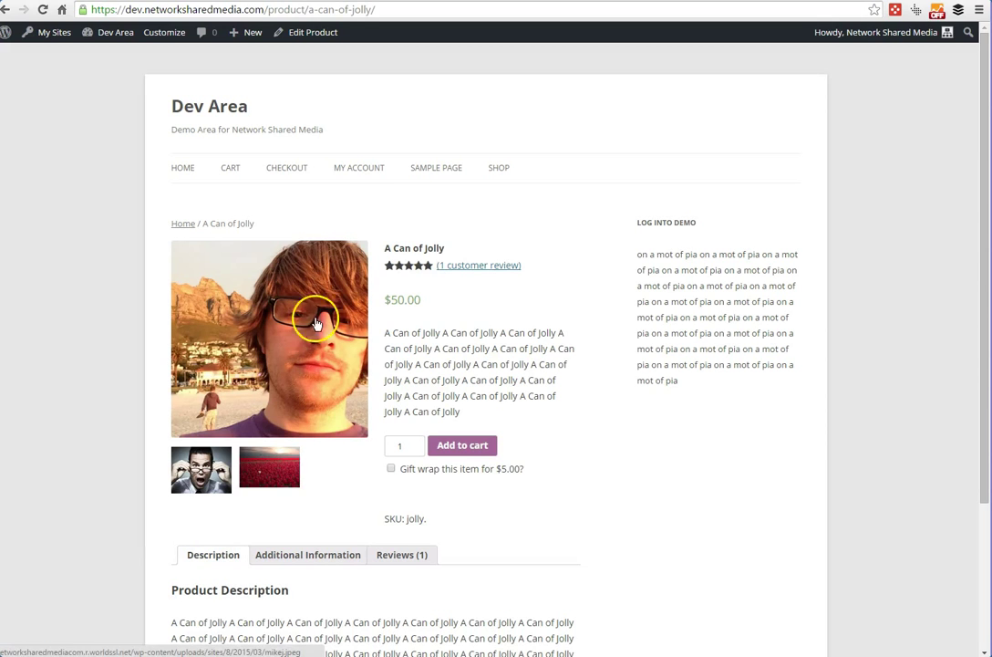
pyautogui.click(293, 38)
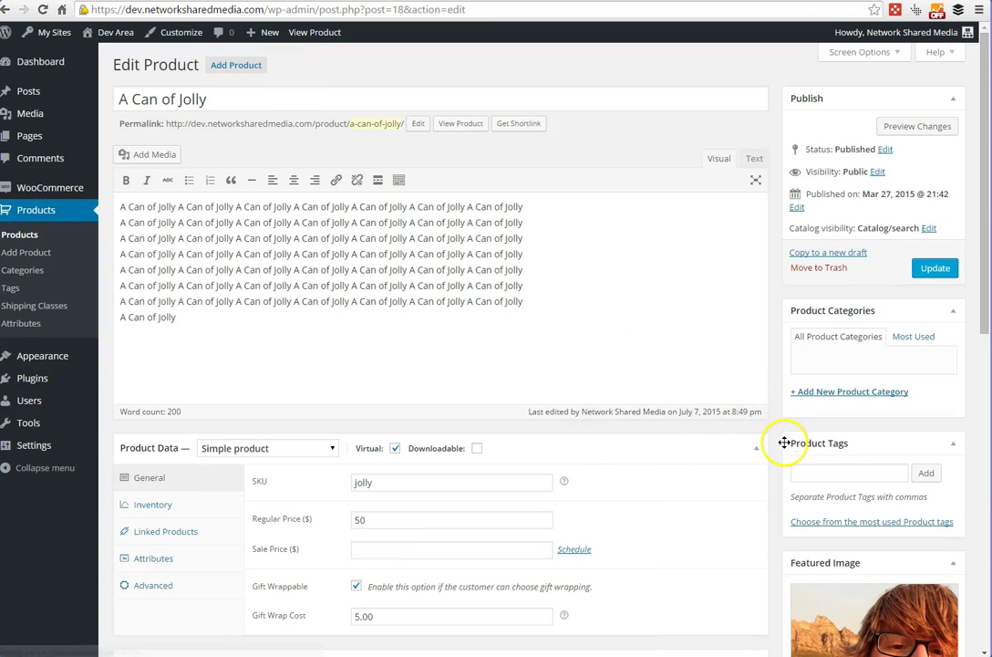
# Scroll down to the Product Gallery box and choose Add product gallery images.
pyautogui.scroll(-3, 782, 447)
pyautogui.scroll(-1, 782, 452)
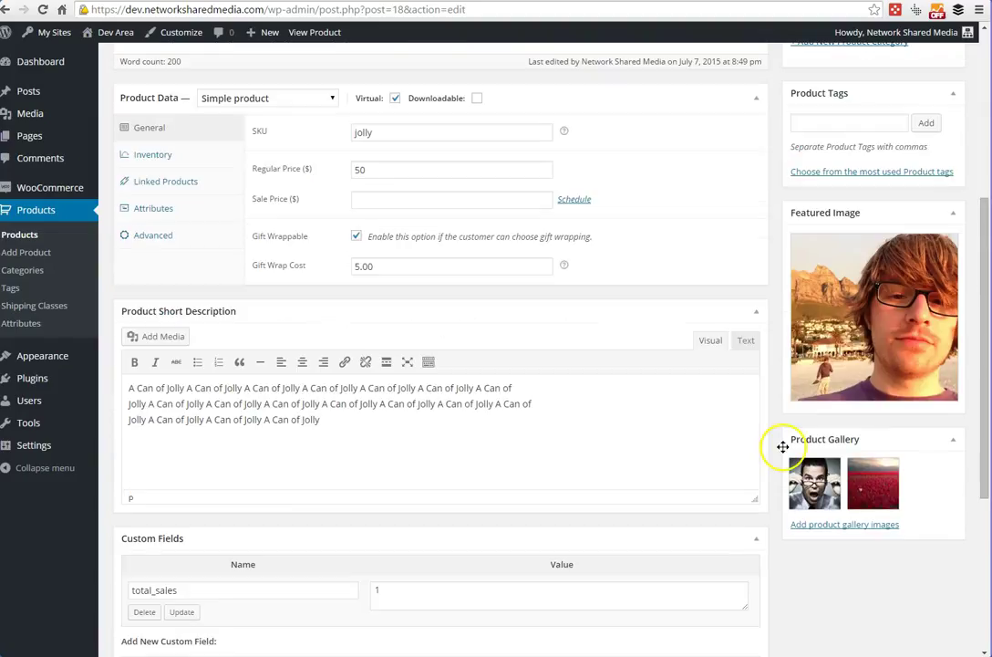
pyautogui.click(812, 525)
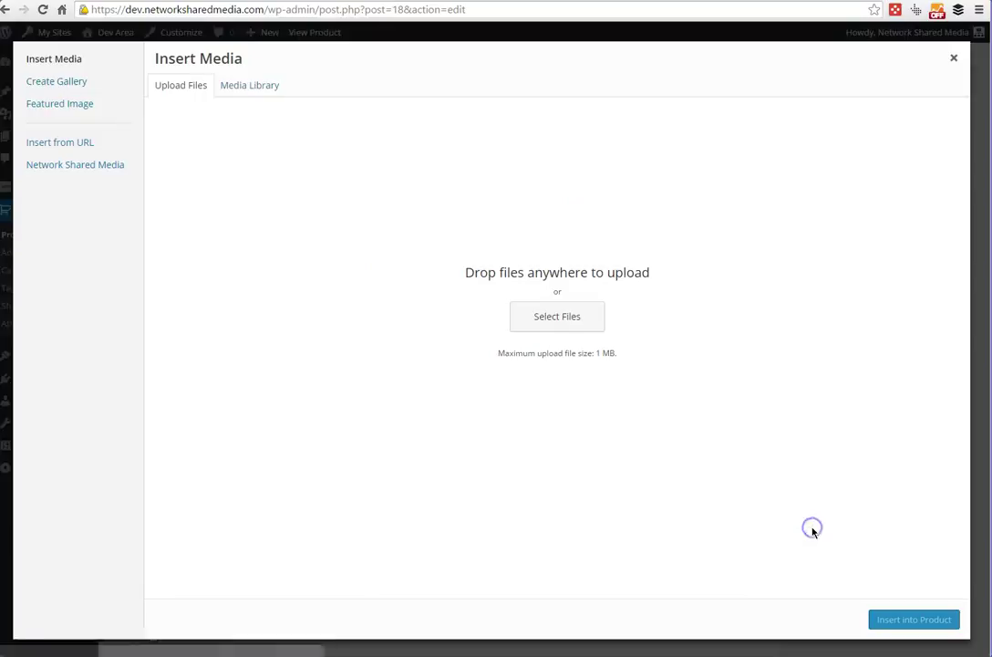
# Switch to Network Shared Media and load the 2012 - Network Shared Media Demo site's images.
pyautogui.click(69, 170)
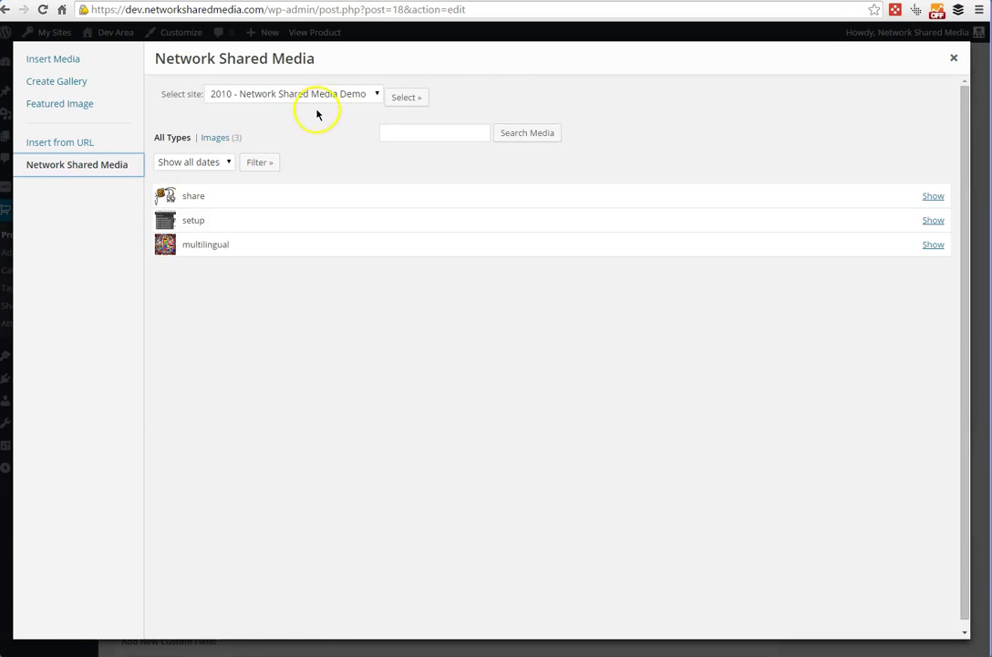
pyautogui.click(343, 95)
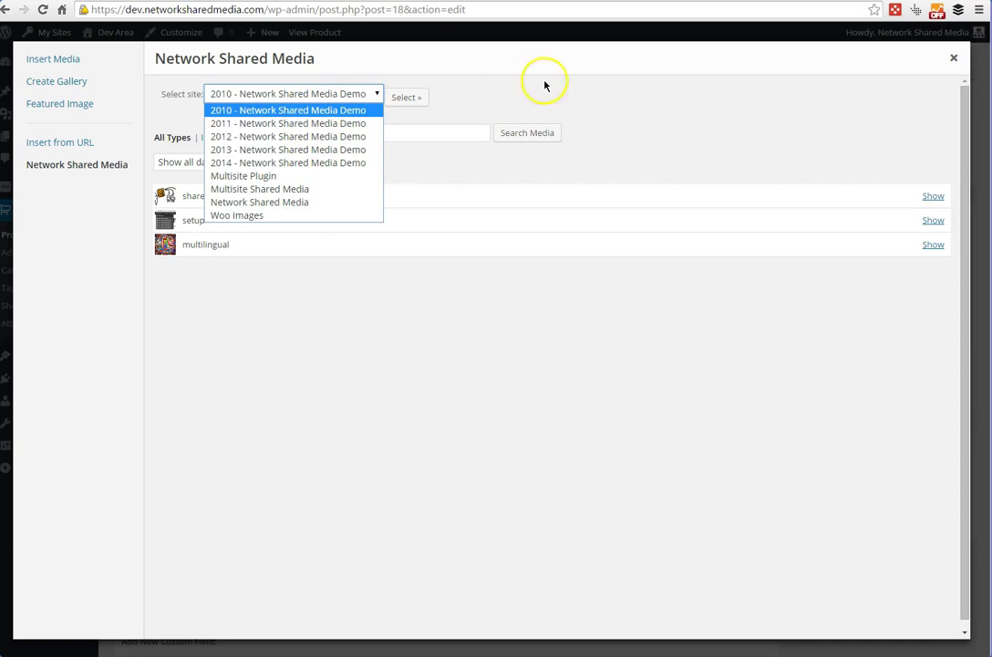
pyautogui.click(296, 136)
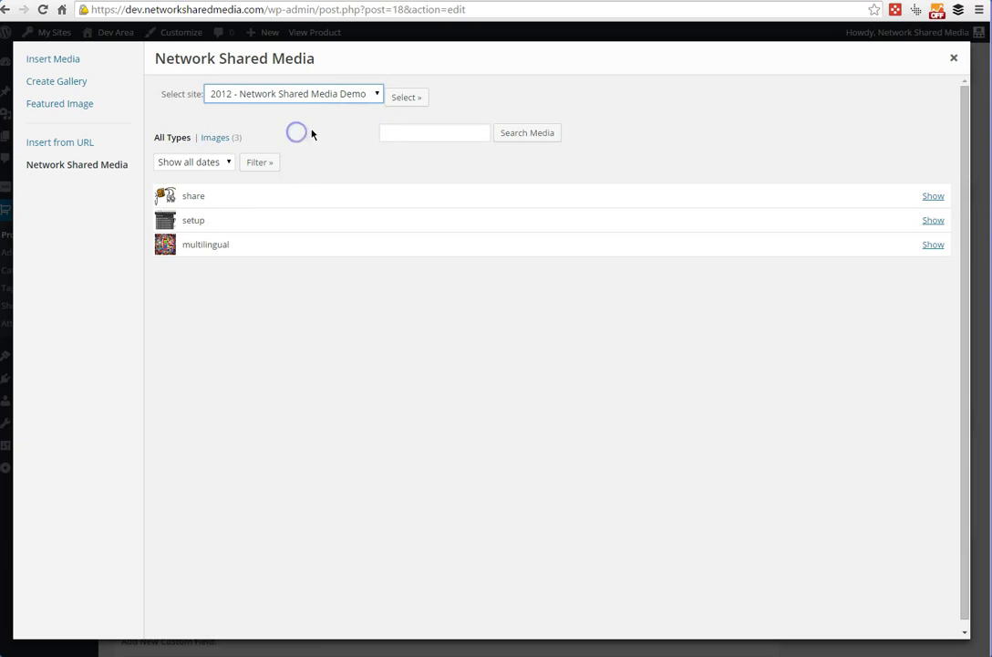
pyautogui.click(402, 98)
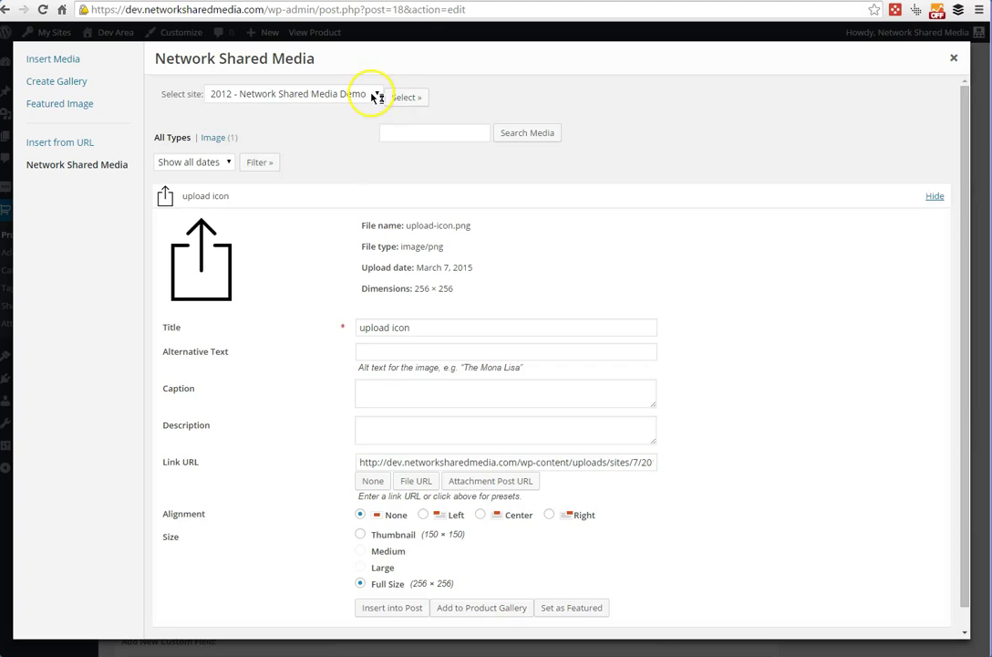
# Load the 2010 - Network Shared Media Demo site's images, then pick the Network Shared Media site.
pyautogui.click(377, 97)
pyautogui.click(333, 108)
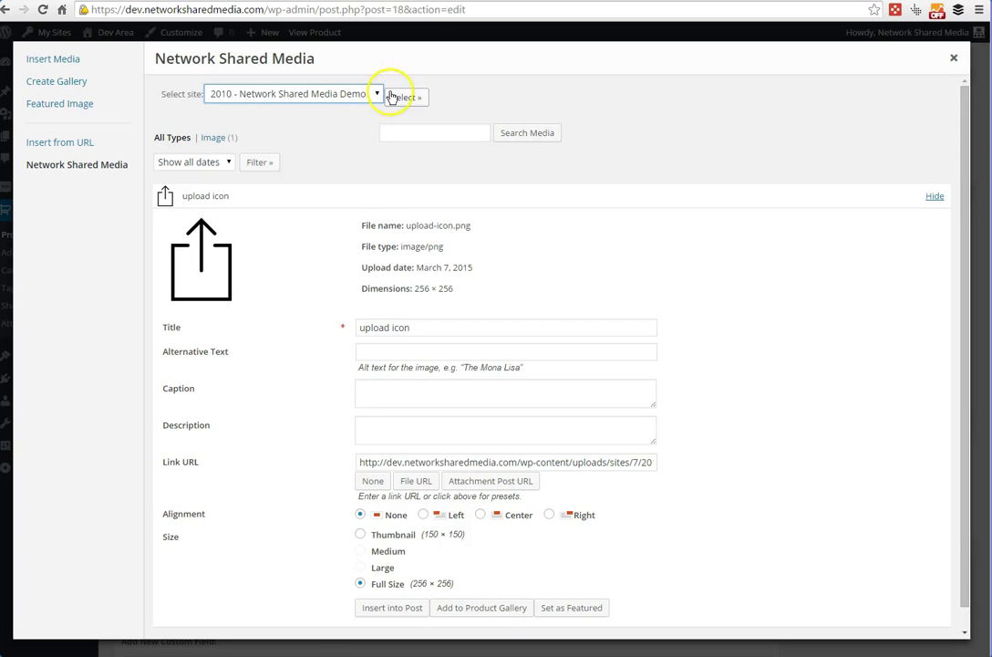
pyautogui.click(399, 96)
pyautogui.click(370, 94)
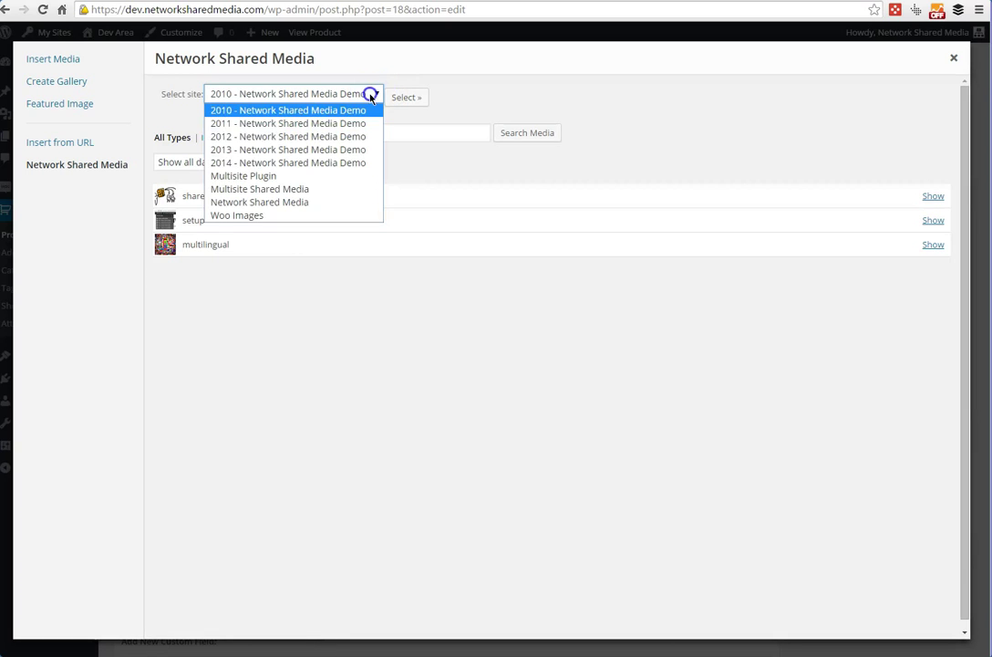
pyautogui.click(306, 202)
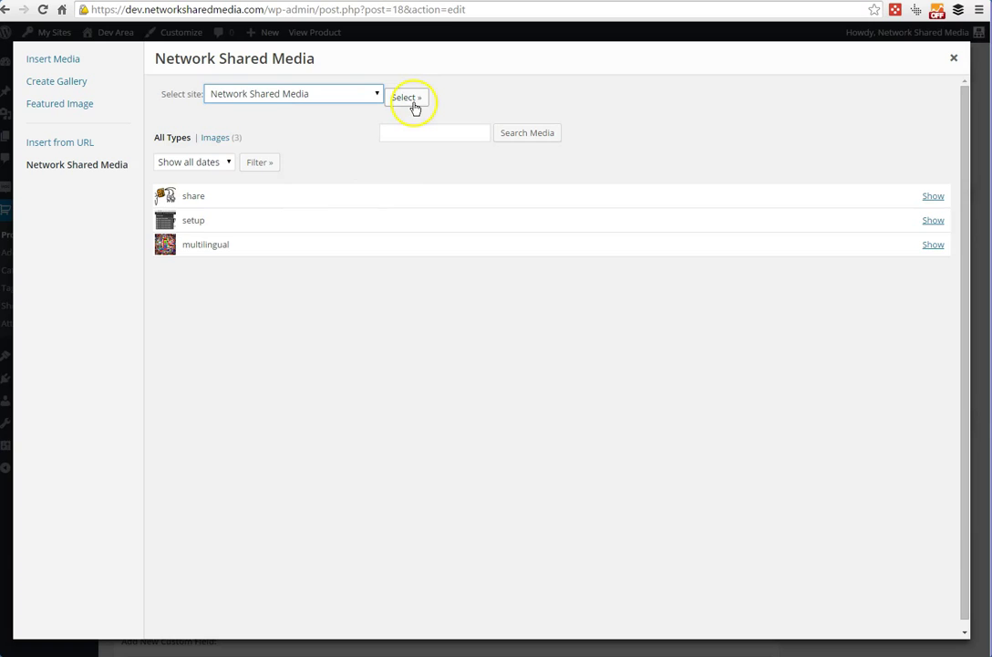
# Load the Network Shared Media site's images and add 'media screen' (select-main-site.png) to the product gallery.
pyautogui.click(406, 97)
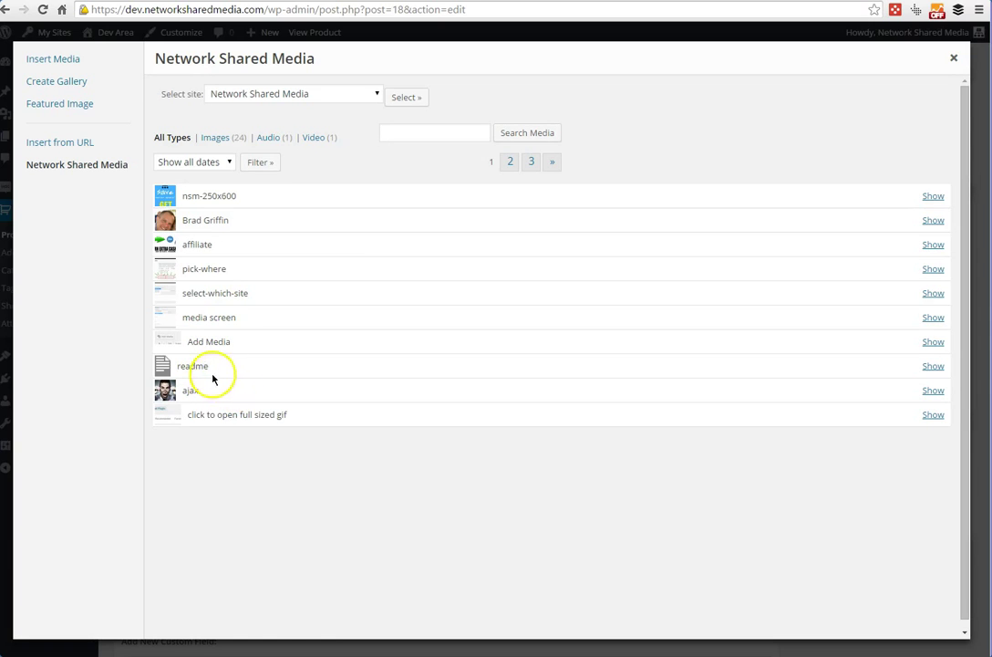
pyautogui.click(931, 316)
pyautogui.scroll(-1, 931, 316)
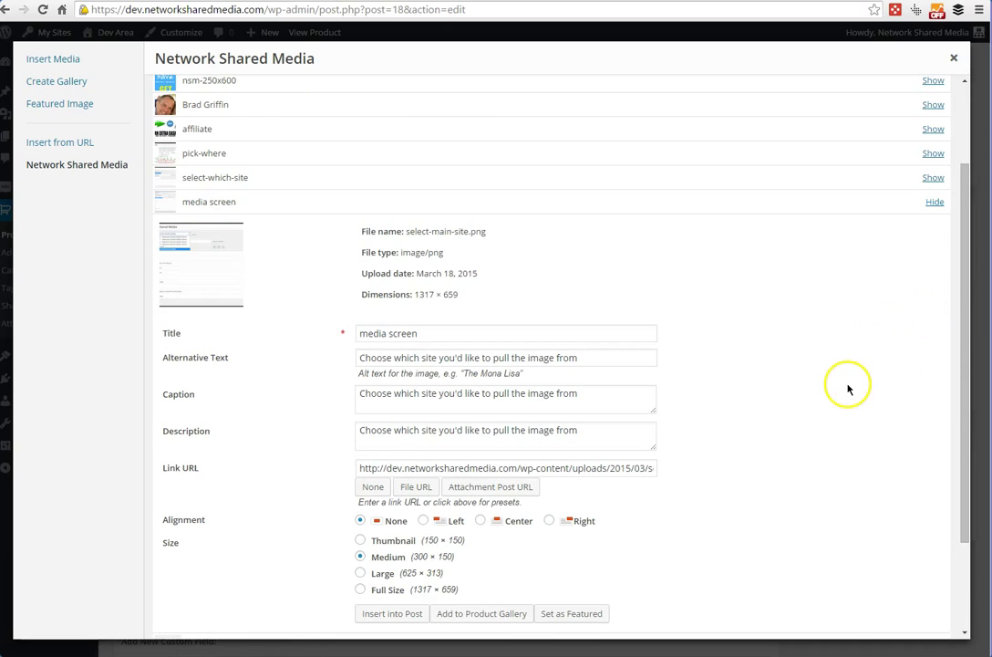
pyautogui.scroll(-2, 848, 386)
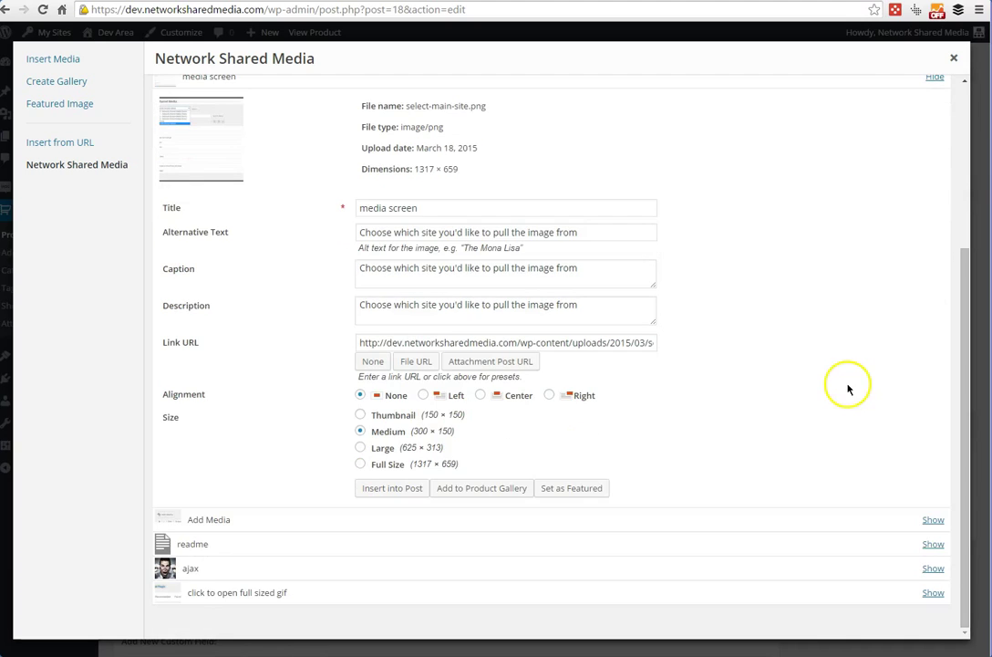
pyautogui.click(474, 493)
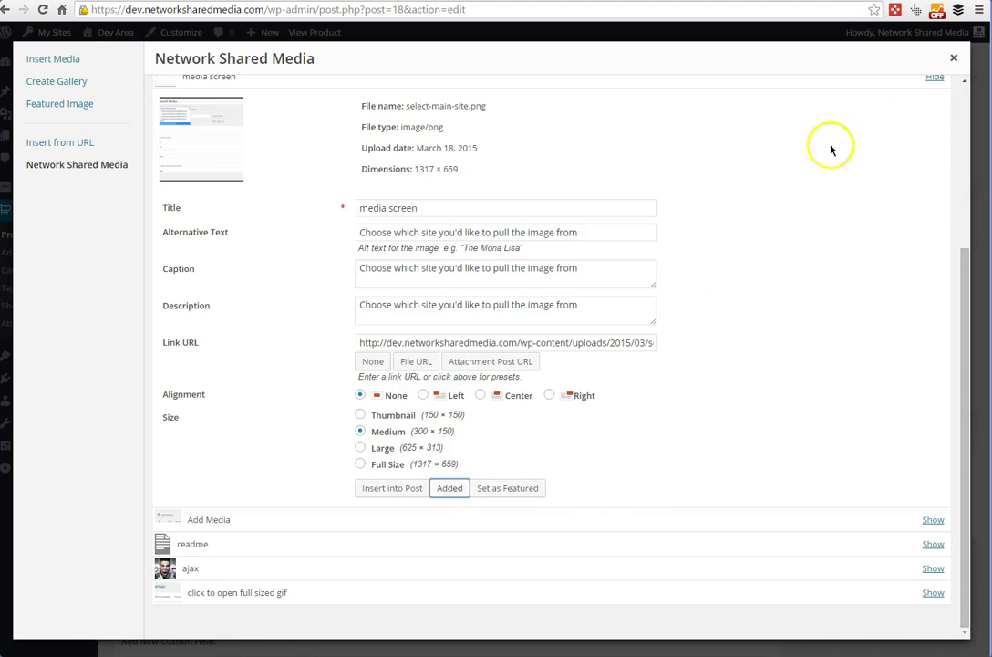
pyautogui.click(954, 57)
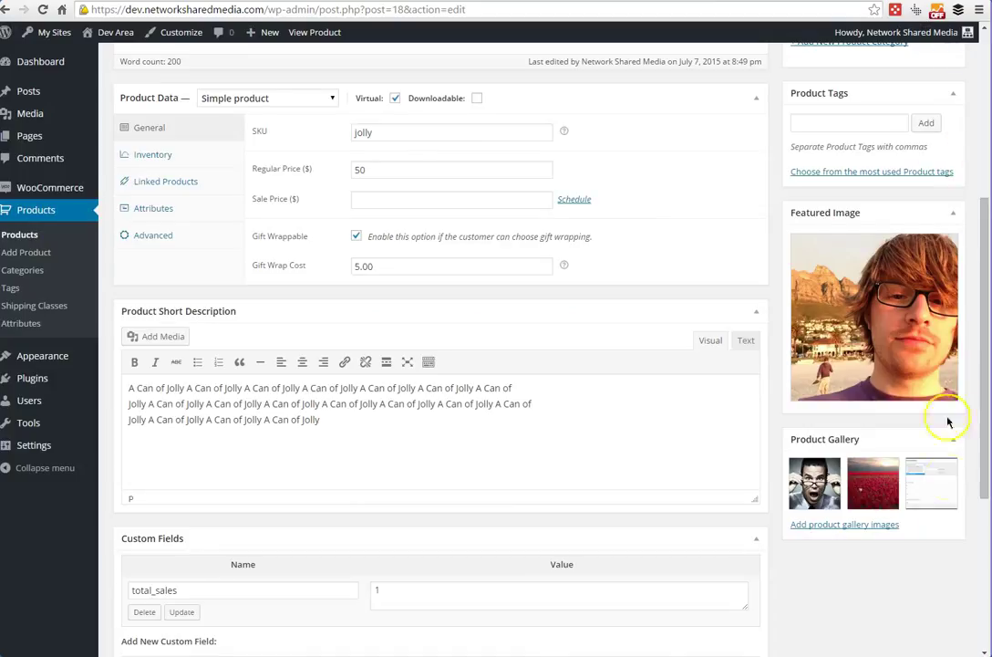
pyautogui.moveTo(942, 497)
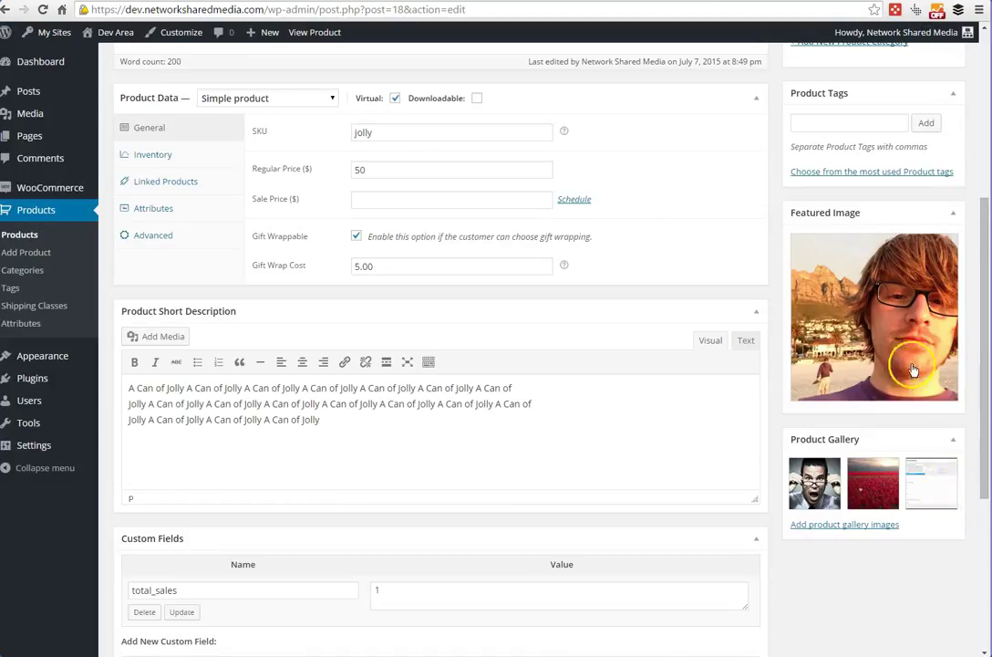
pyautogui.scroll(3, 551, 294)
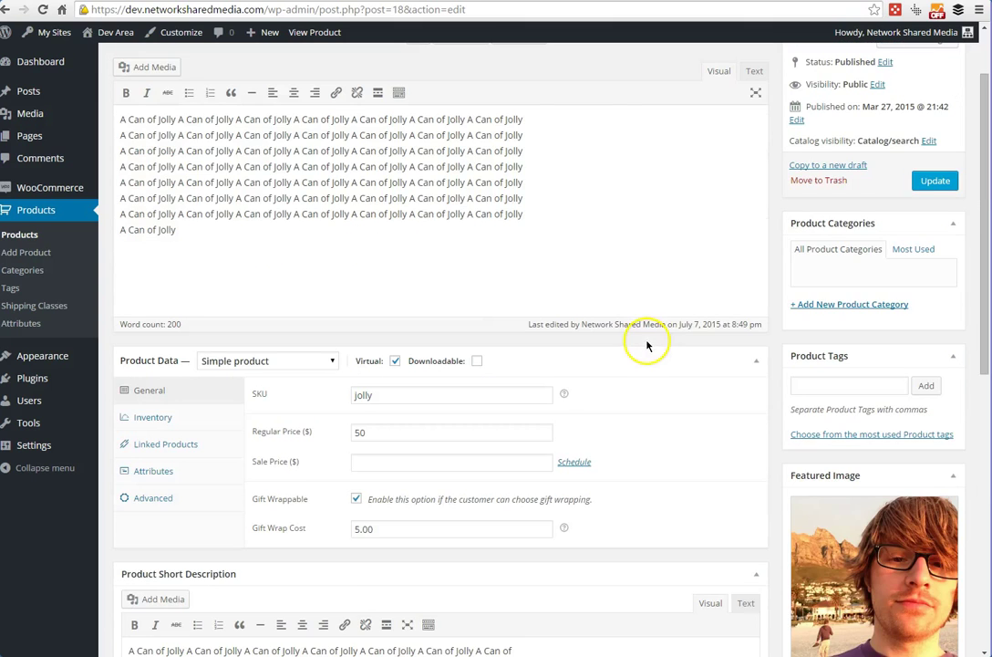
pyautogui.click(6, 11)
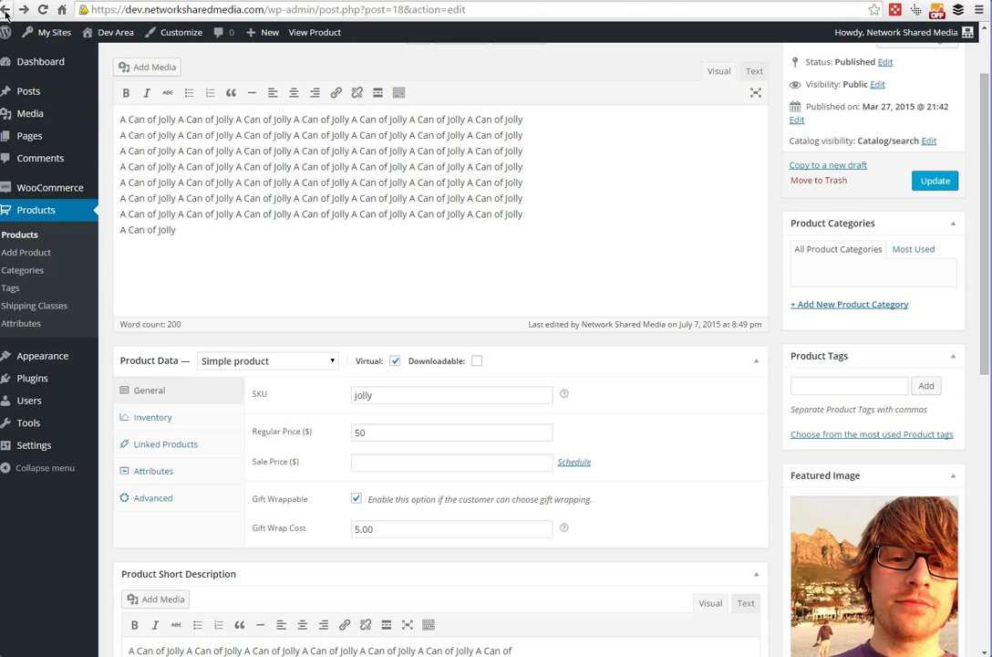
# Visit the Woo Images site from the network's My Sites page.
pyautogui.click(54, 35)
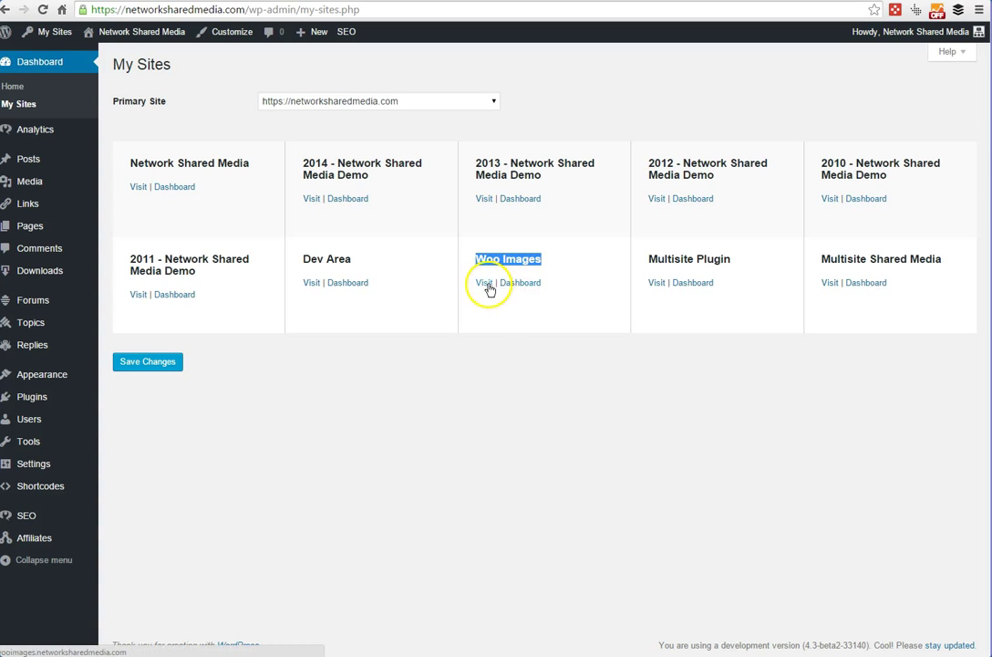
pyautogui.click(484, 283)
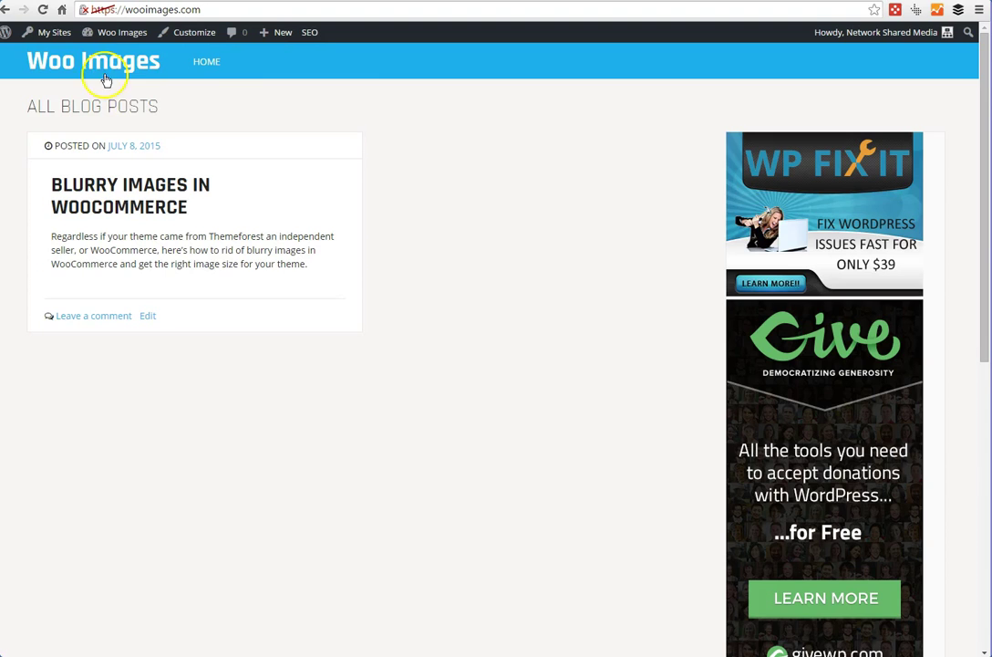
pyautogui.click(85, 69)
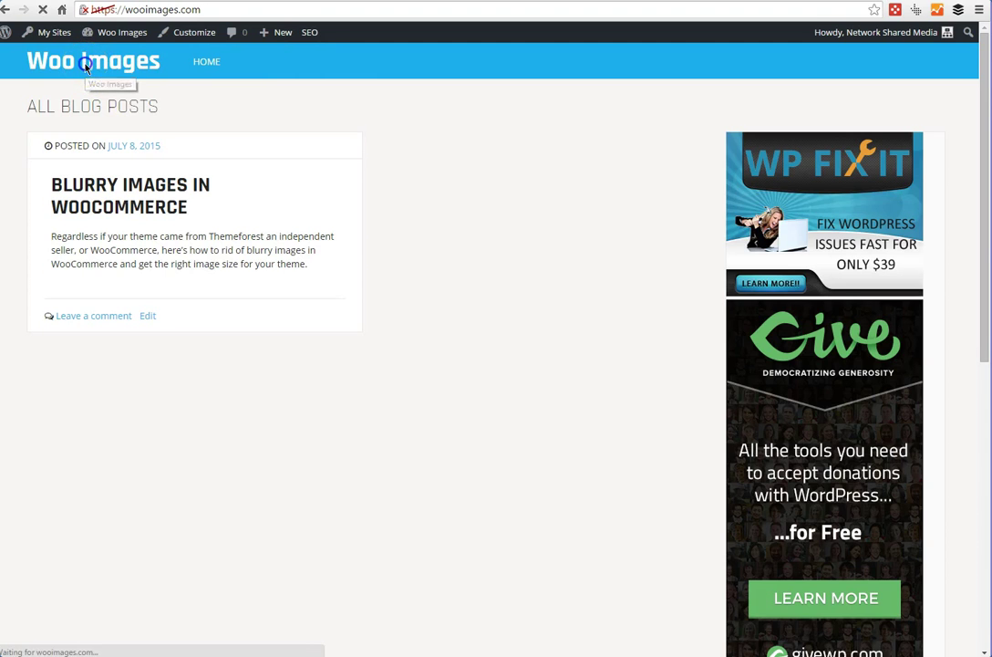
# Open the Blurry Images in WooCommerce post and use Edit Post in the admin bar.
pyautogui.click(72, 183)
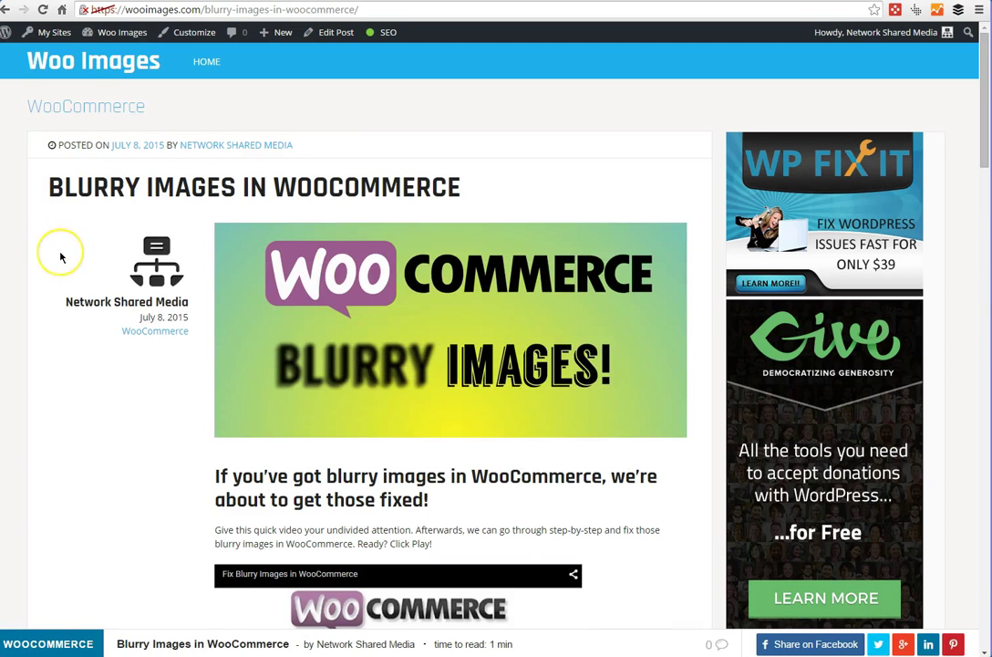
pyautogui.scroll(-4, 60, 257)
pyautogui.scroll(4, 60, 250)
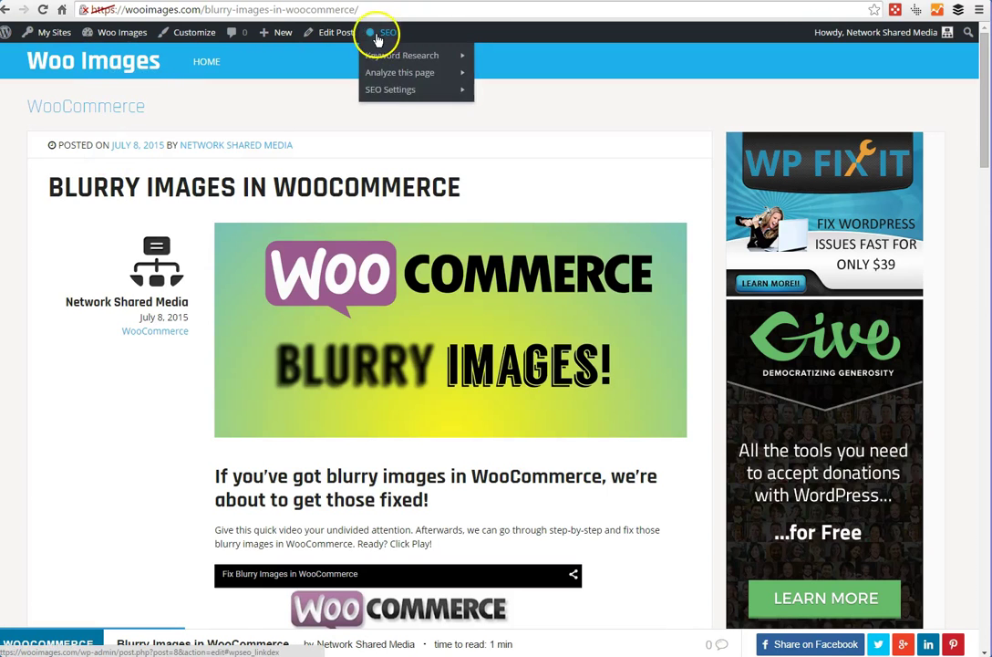
pyautogui.click(349, 43)
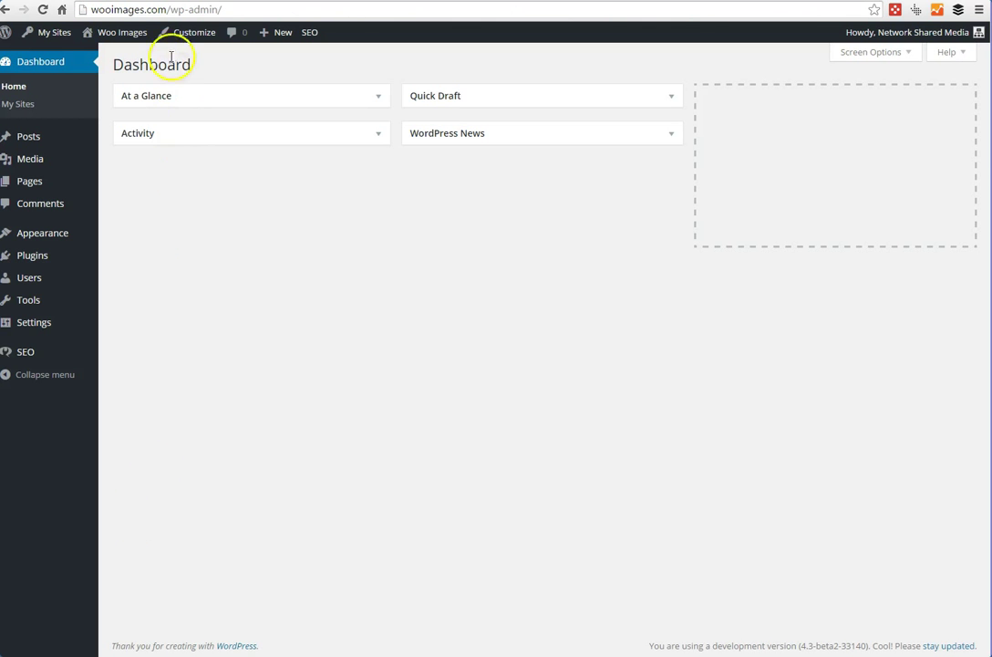
# From Posts > All Posts, start editing the Blurry Images in WooCommerce post.
pyautogui.moveTo(141, 37)
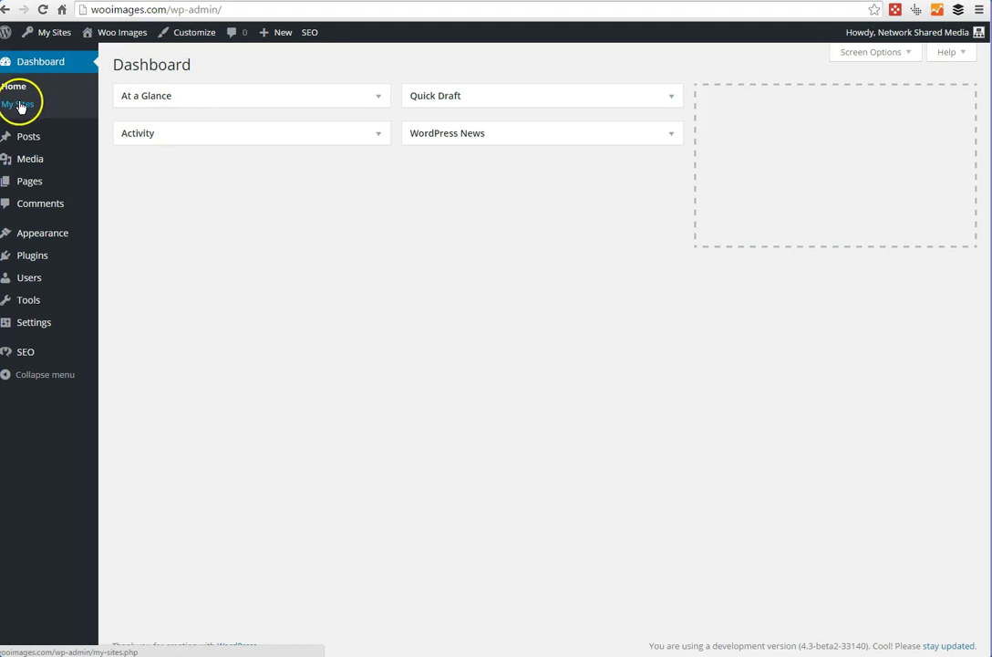
pyautogui.moveTo(18, 135)
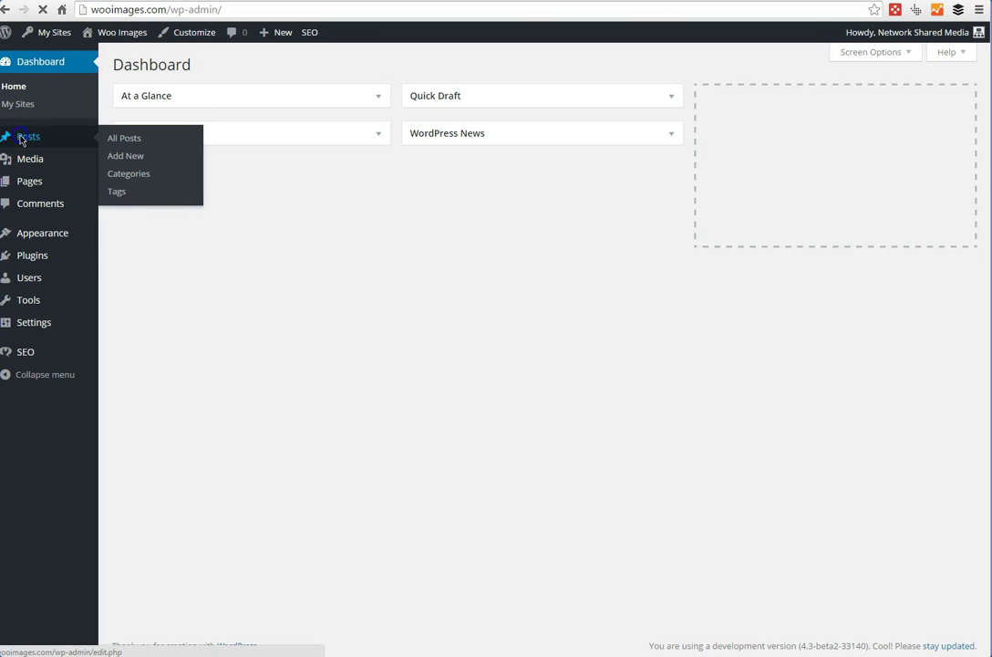
pyautogui.click(66, 178)
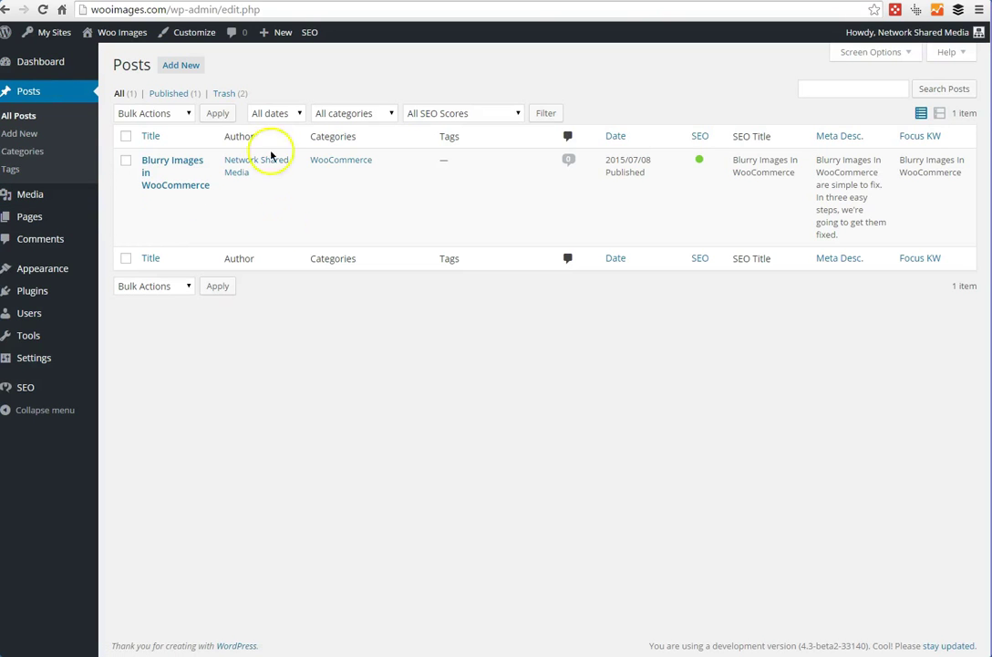
pyautogui.moveTo(167, 10); pyautogui.dragTo(94, 11)
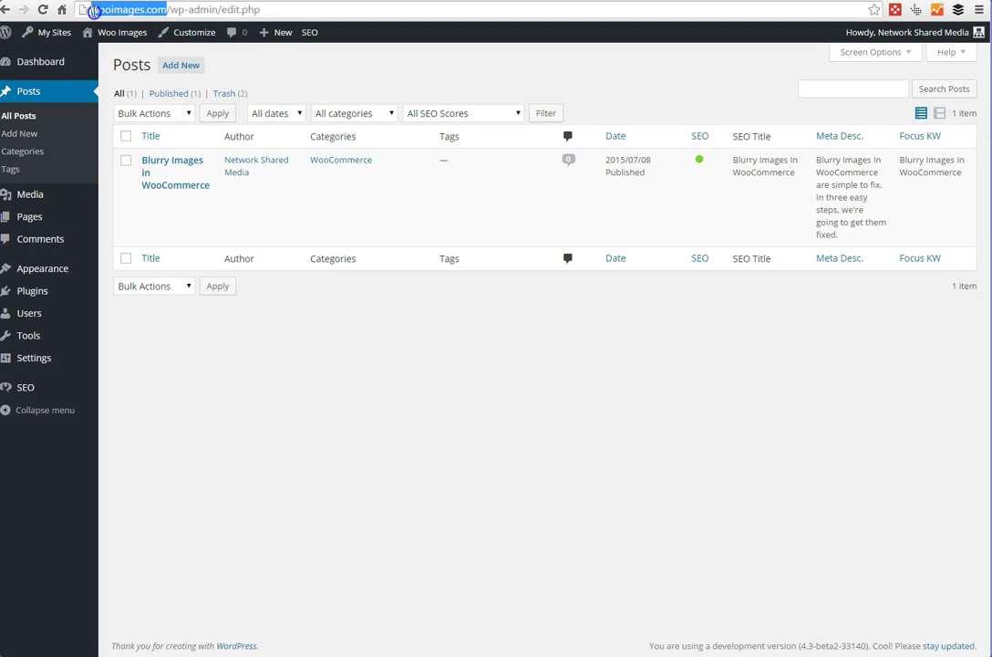
pyautogui.click(148, 200)
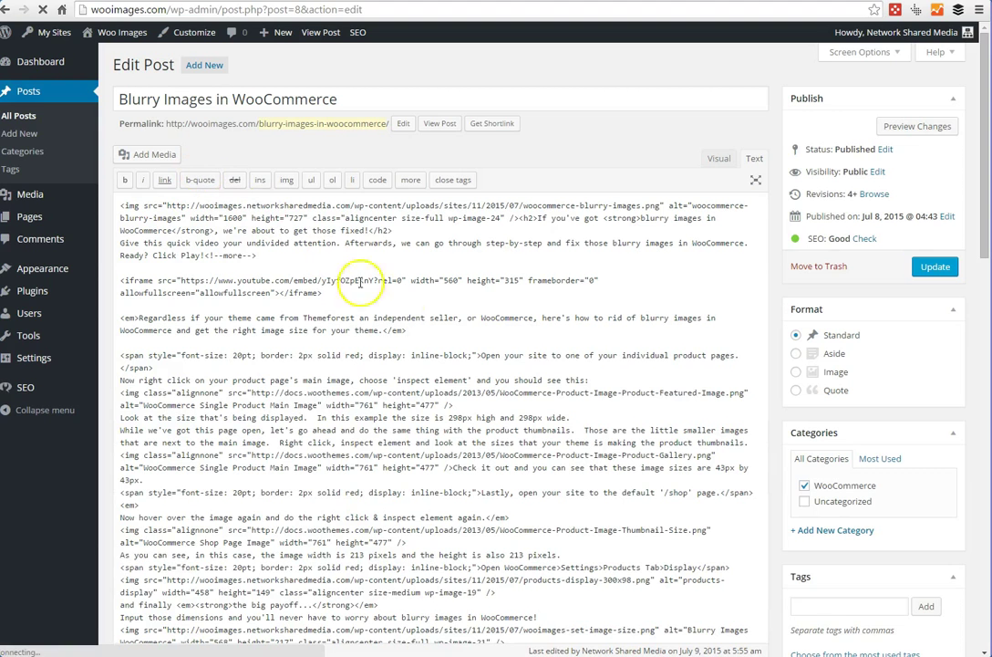
# Bring up the Set featured image media window for the post.
pyautogui.scroll(-3, 769, 272)
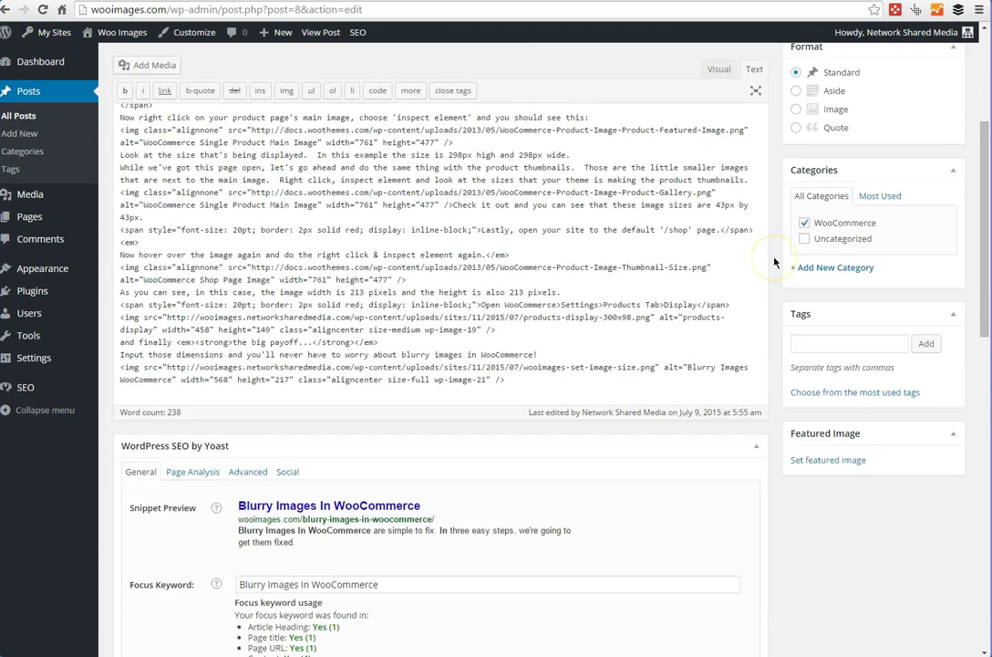
pyautogui.scroll(-1, 770, 264)
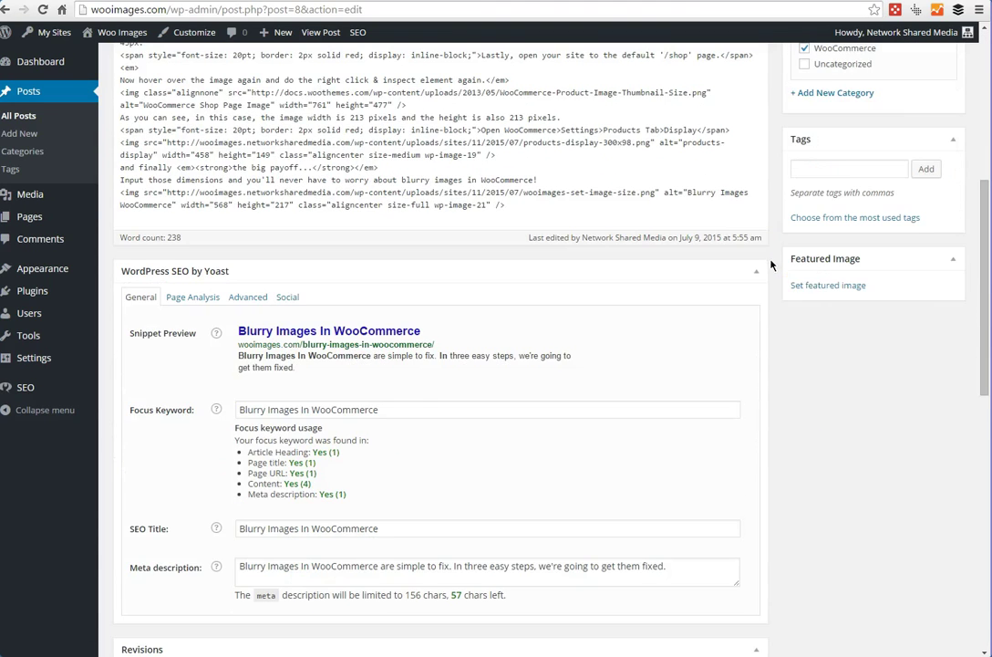
pyautogui.click(807, 286)
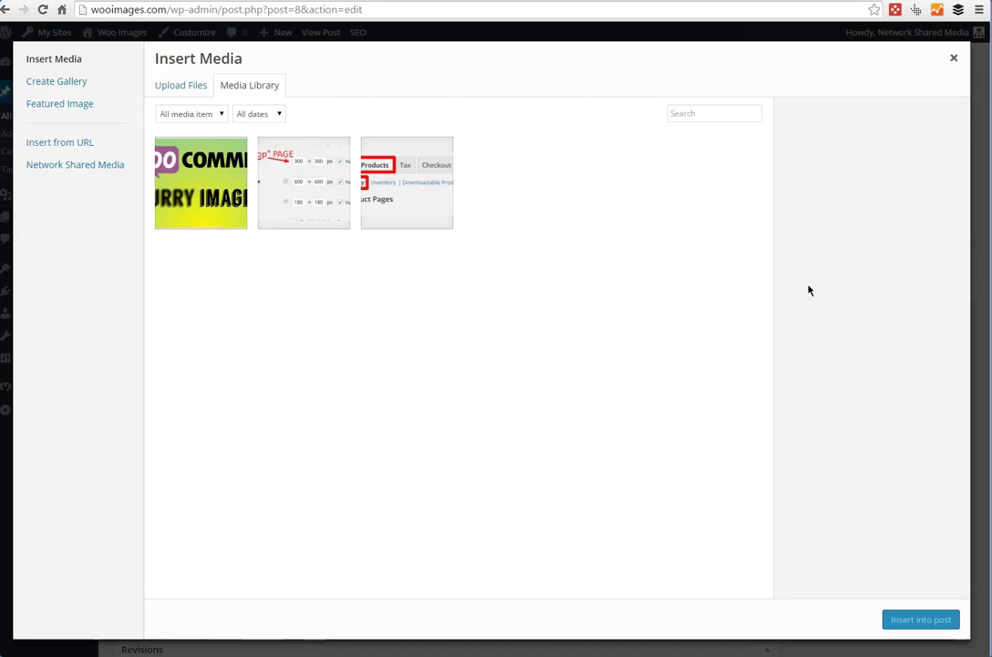
# In Network Shared Media, load the Multisite Shared Media site's images, then the Network Shared Media site's.
pyautogui.click(44, 166)
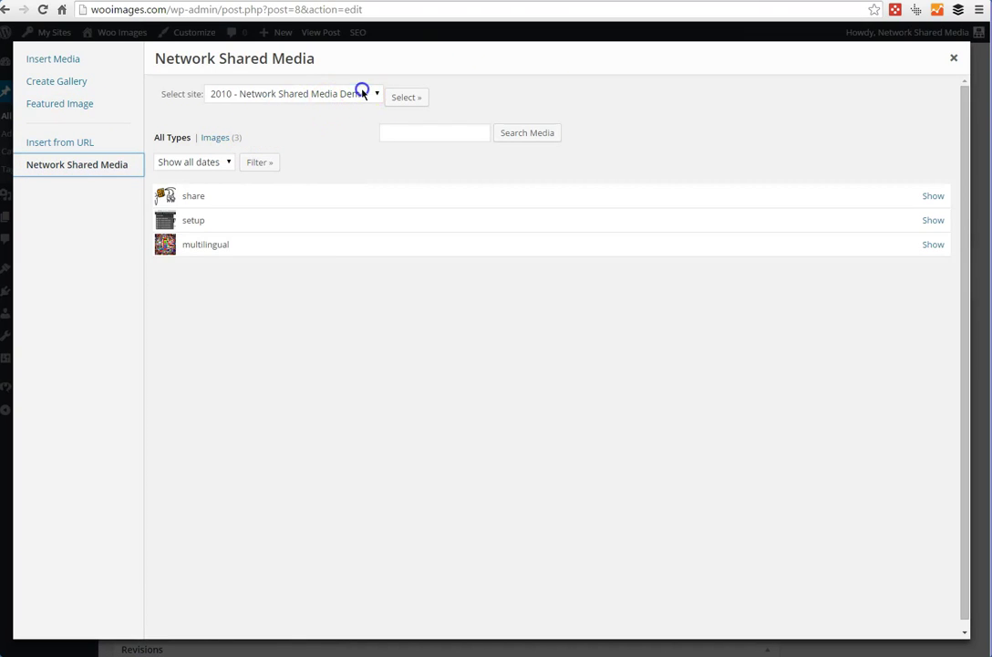
pyautogui.click(362, 93)
pyautogui.click(293, 201)
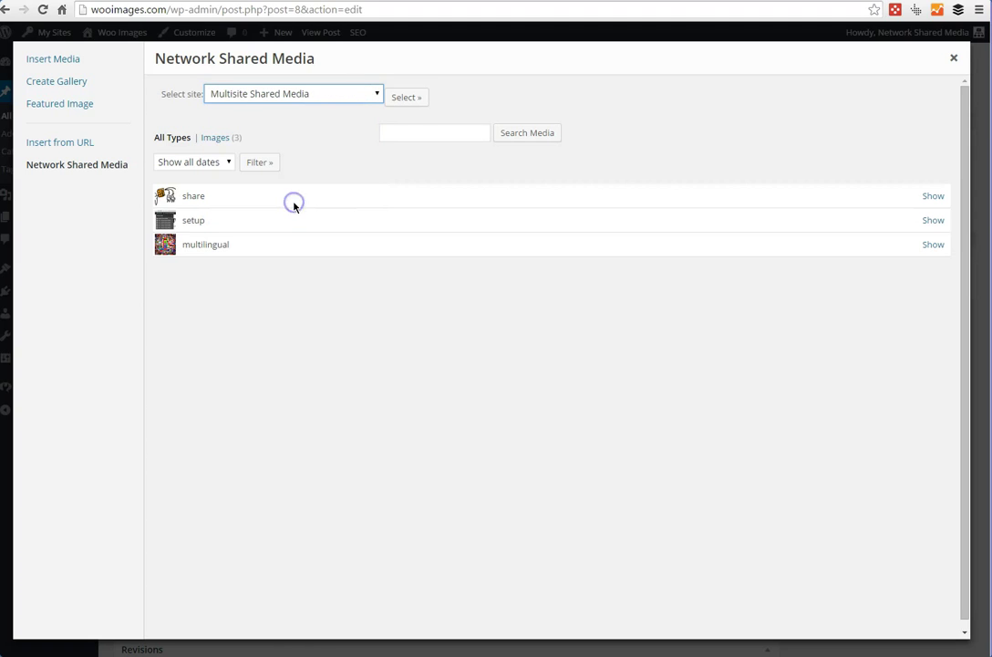
pyautogui.click(408, 102)
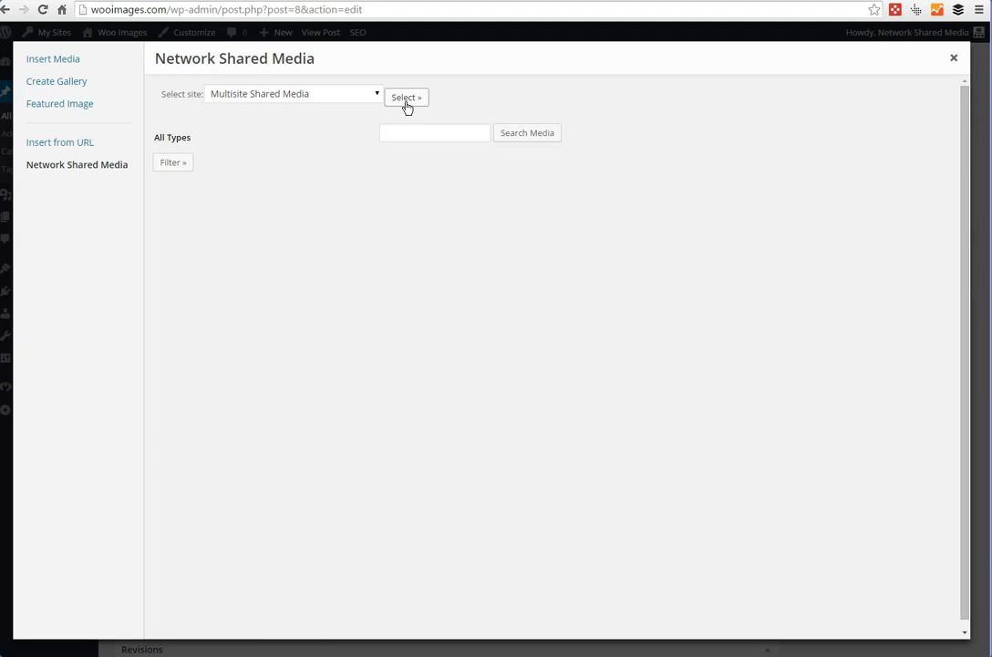
pyautogui.click(360, 94)
pyautogui.click(369, 93)
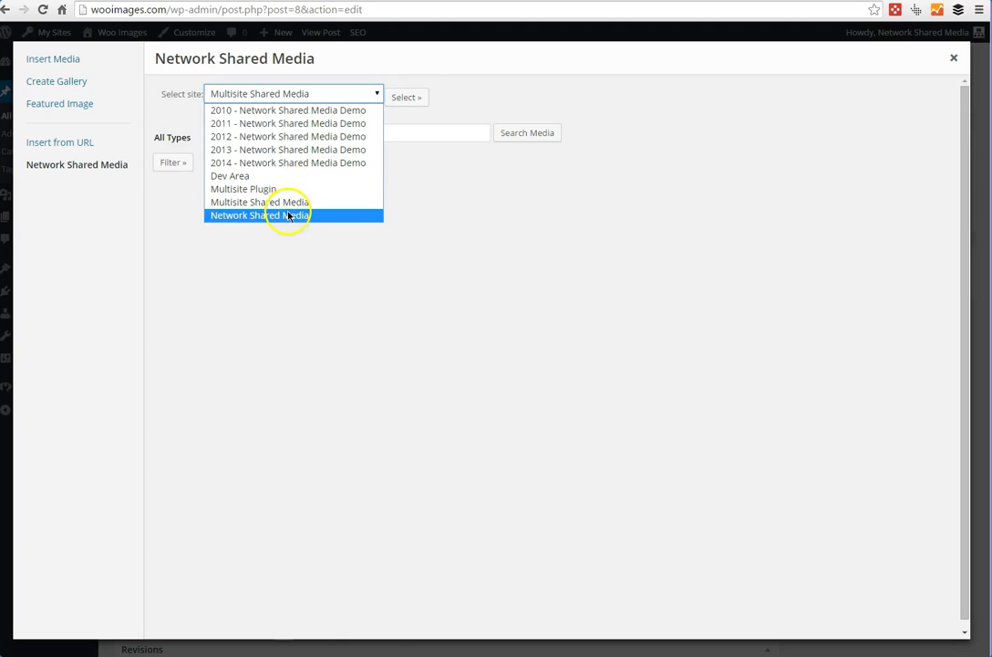
pyautogui.click(288, 214)
pyautogui.click(411, 100)
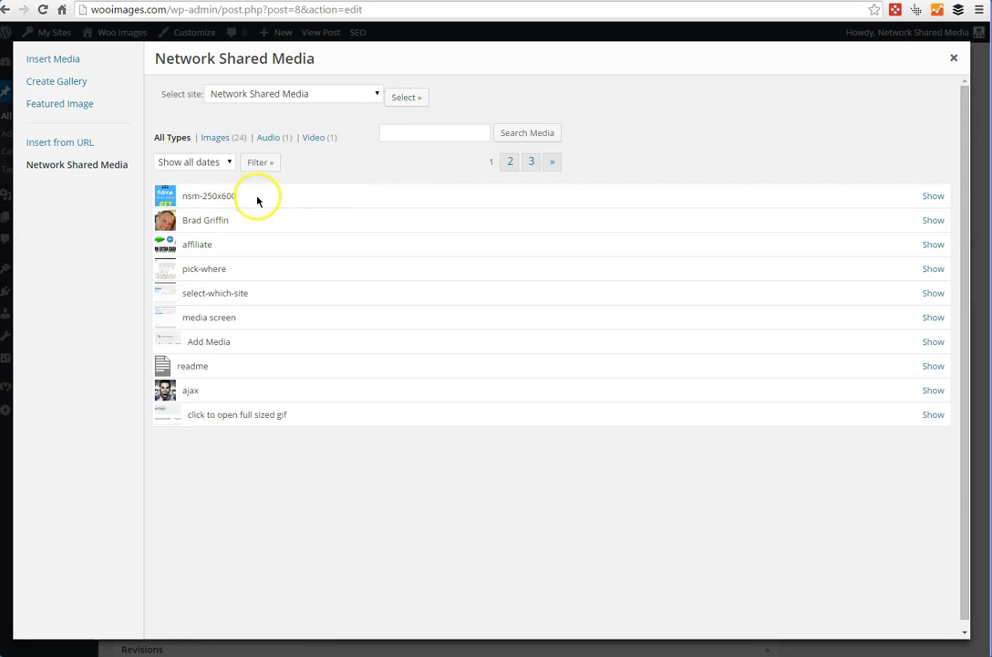
# Load the 2010 - Network Shared Media Demo site and show multilingual.jpg's details (800 × 421).
pyautogui.click(356, 98)
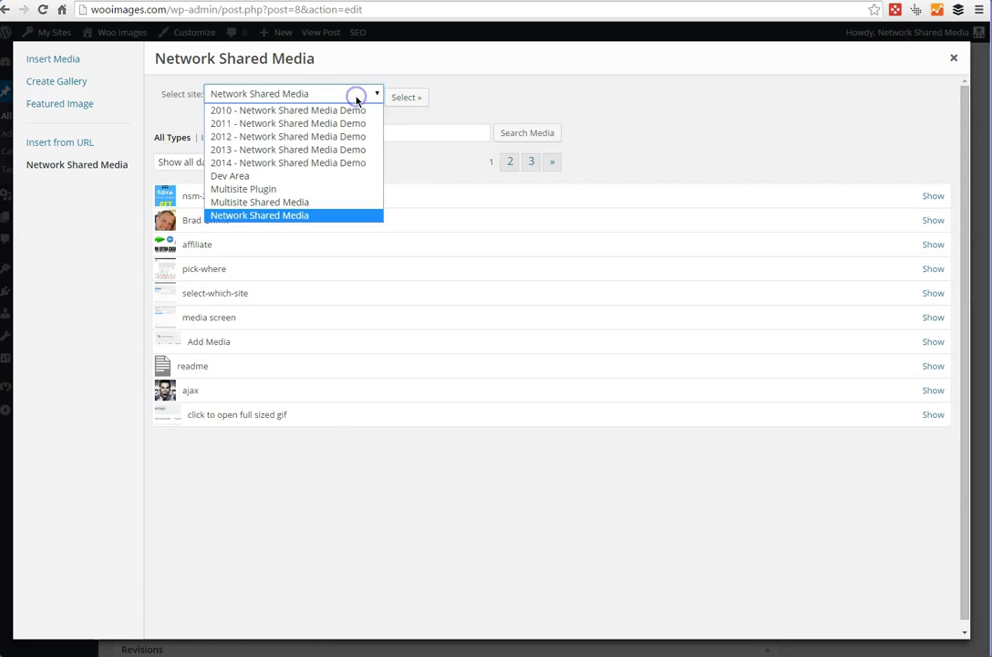
pyautogui.click(334, 109)
pyautogui.click(396, 98)
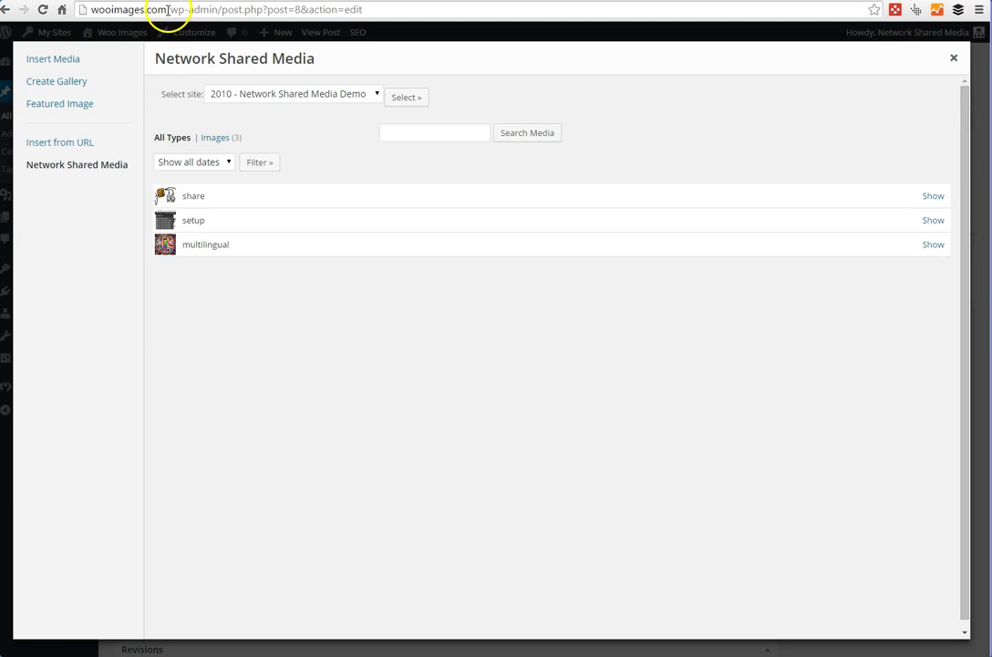
pyautogui.moveTo(165, 9); pyautogui.dragTo(105, 8)
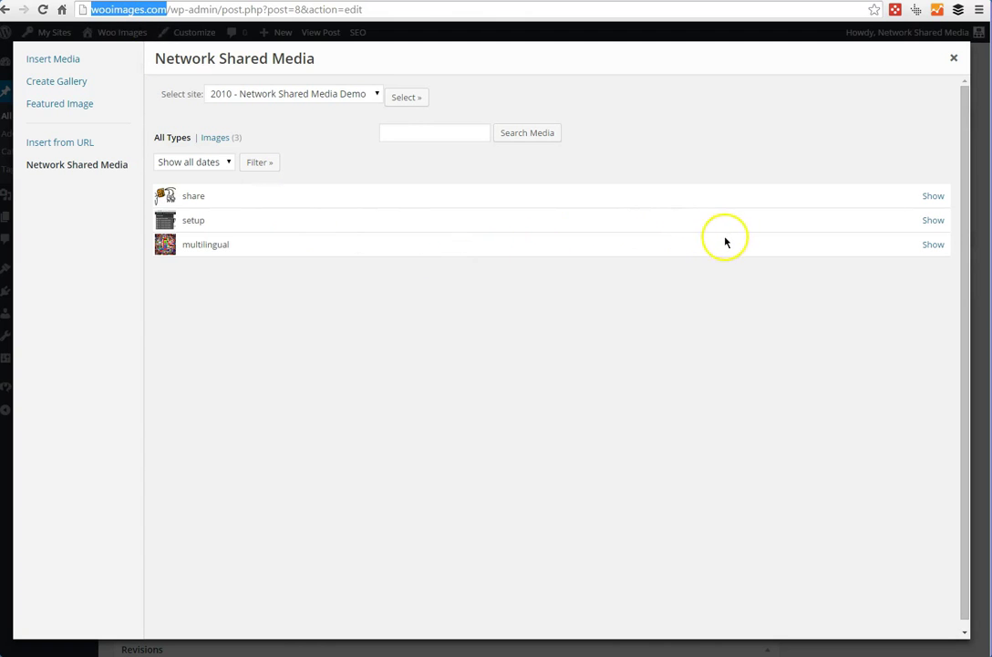
pyautogui.click(931, 245)
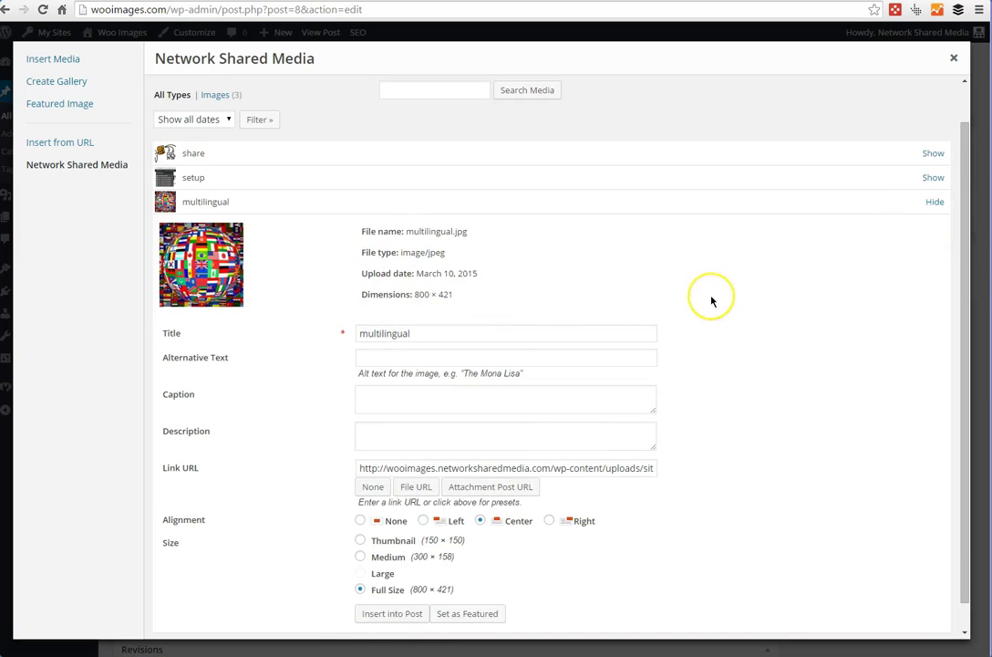
pyautogui.scroll(-1, 712, 300)
pyautogui.scroll(2, 718, 284)
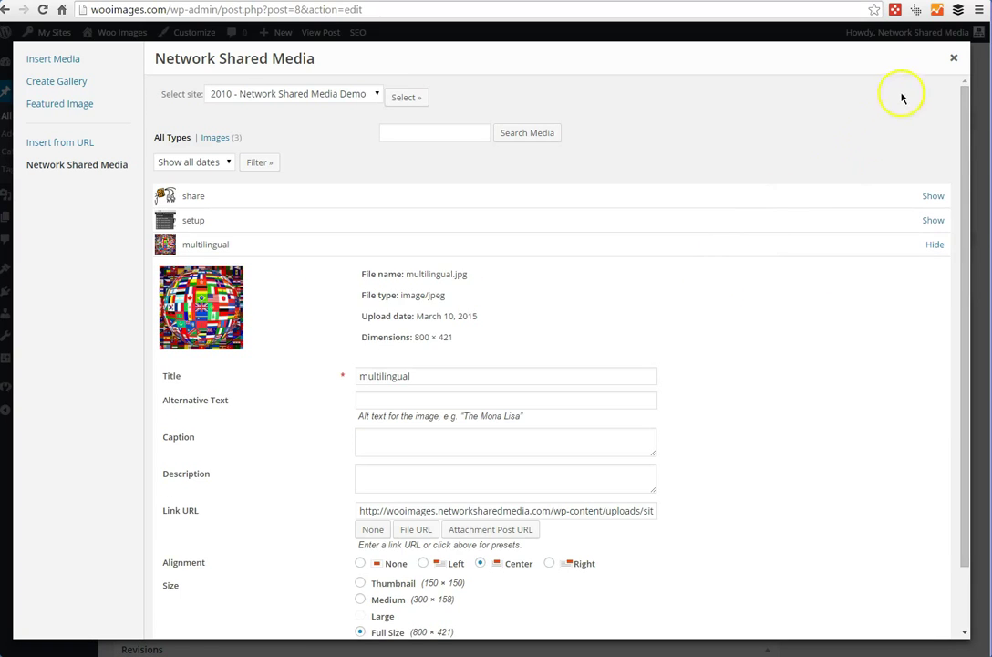
# Close the media window and open the network admin Sites list of all 10 sites.
pyautogui.click(954, 60)
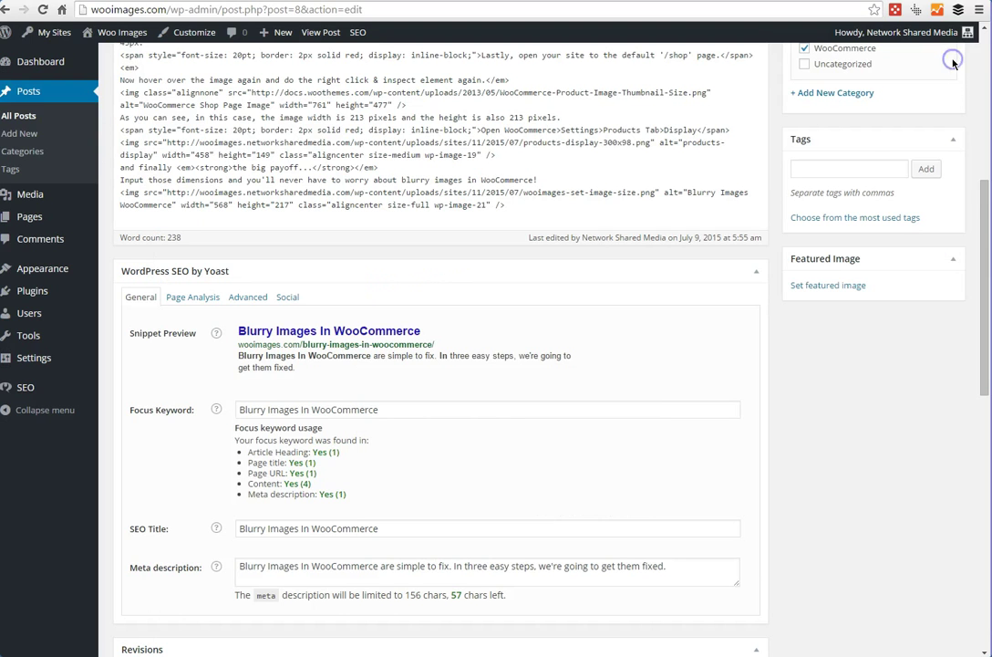
pyautogui.scroll(5, 860, 392)
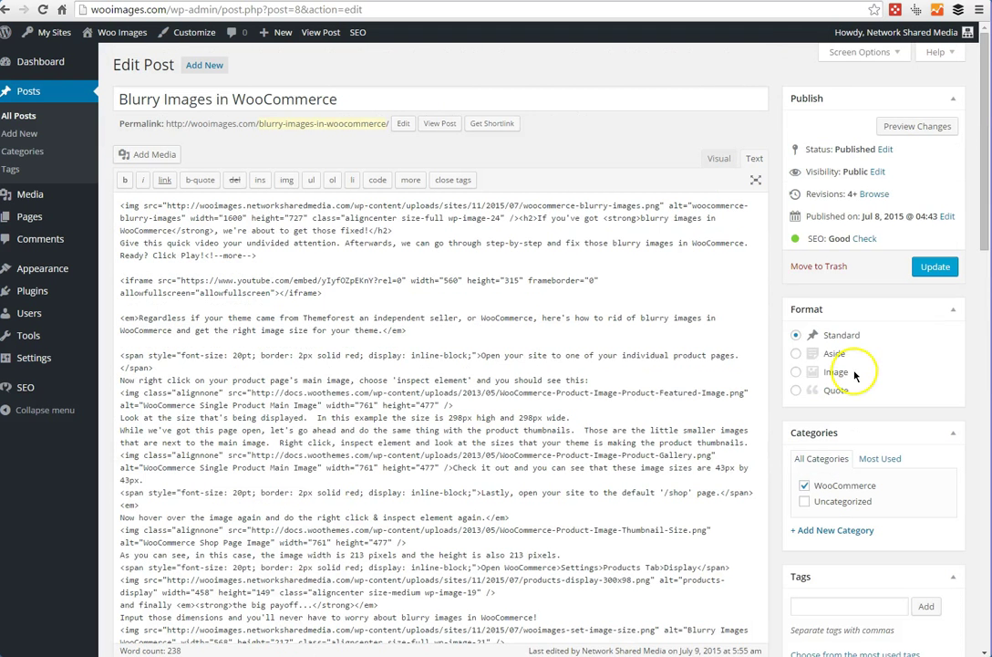
pyautogui.moveTo(34, 42)
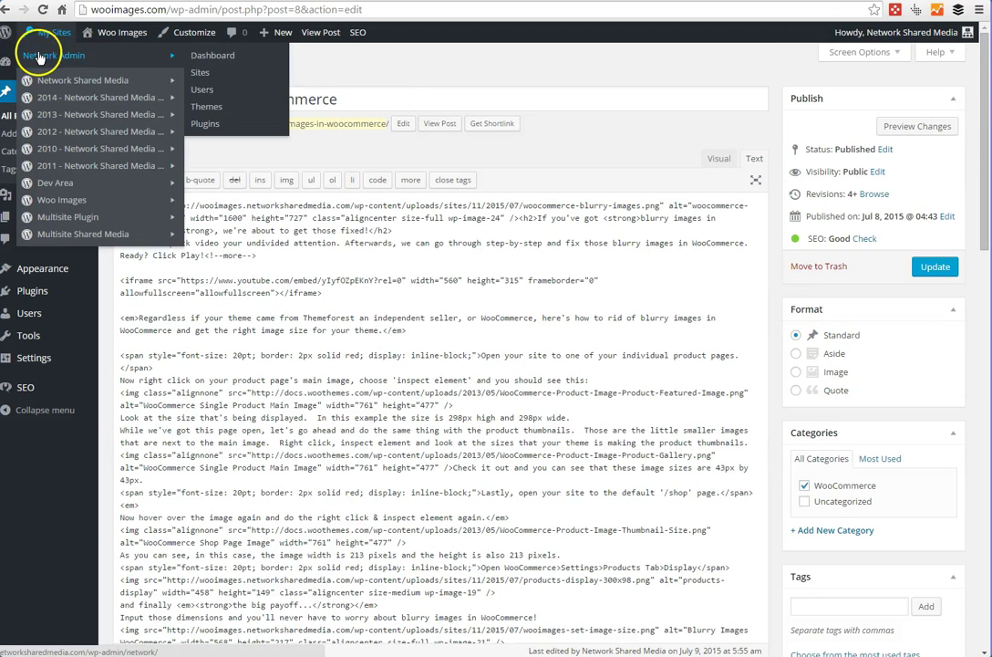
pyautogui.click(200, 74)
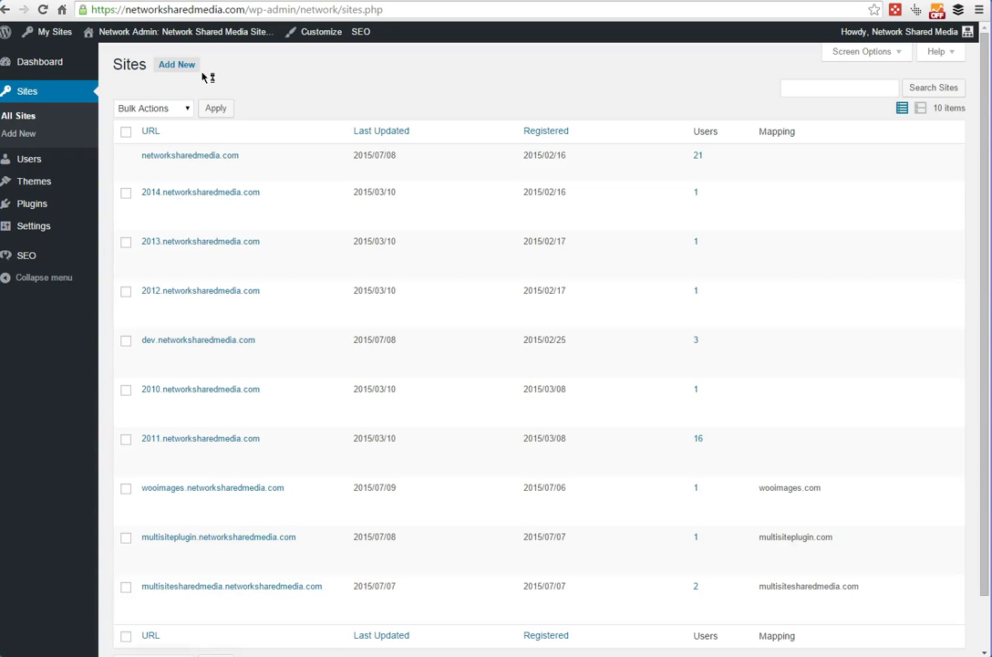
# Highlight the wooimages.com domain mapped to the Woo Images site in the list.
pyautogui.moveTo(217, 401)
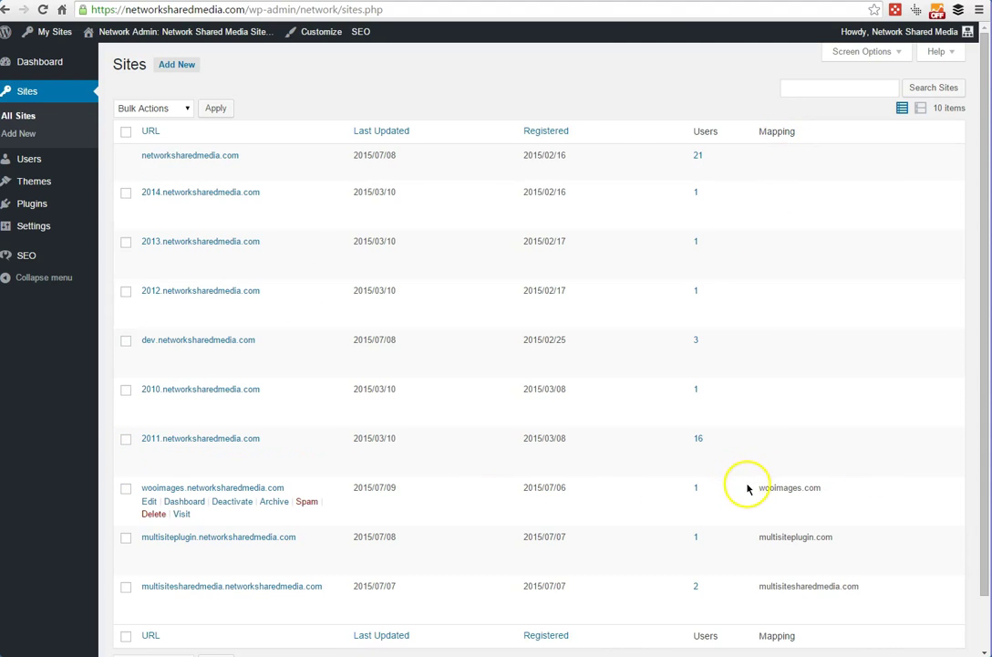
pyautogui.moveTo(759, 488); pyautogui.dragTo(830, 487)
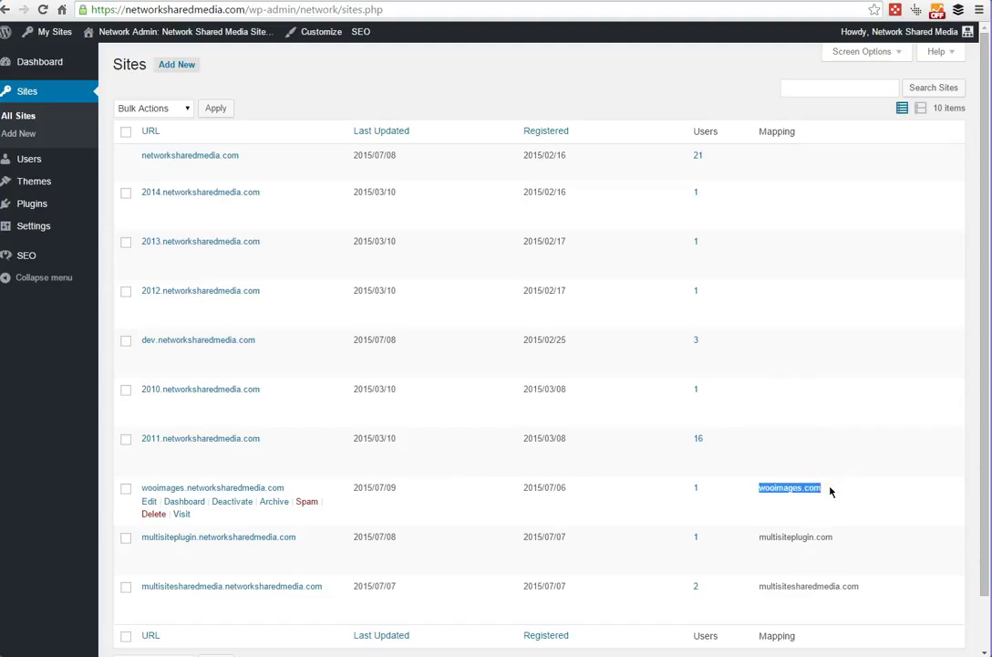
pyautogui.moveTo(830, 492); pyautogui.dragTo(830, 478)
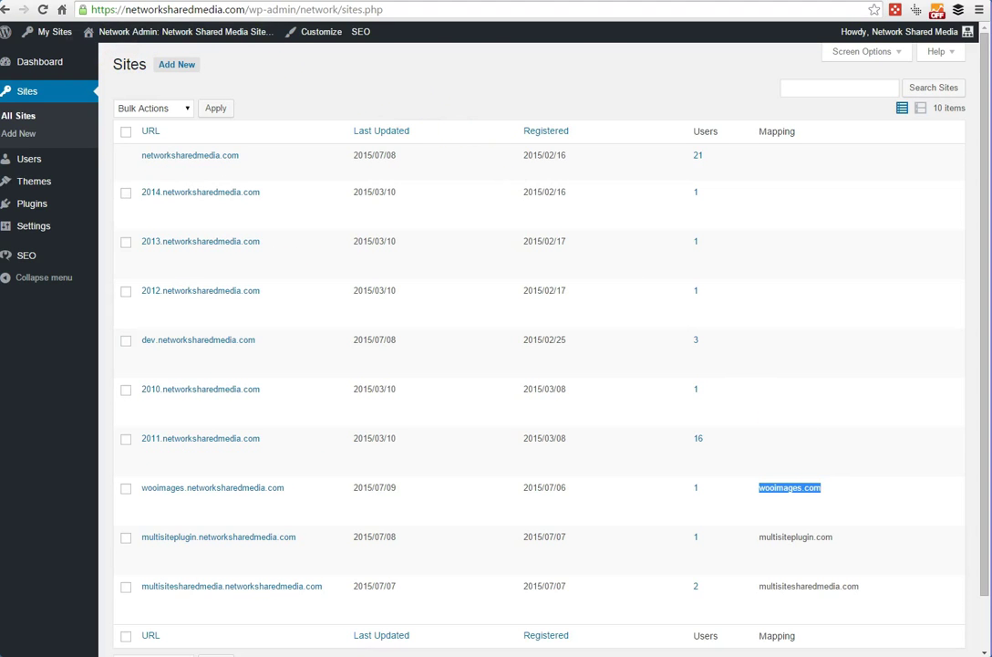
pyautogui.moveTo(183, 35)
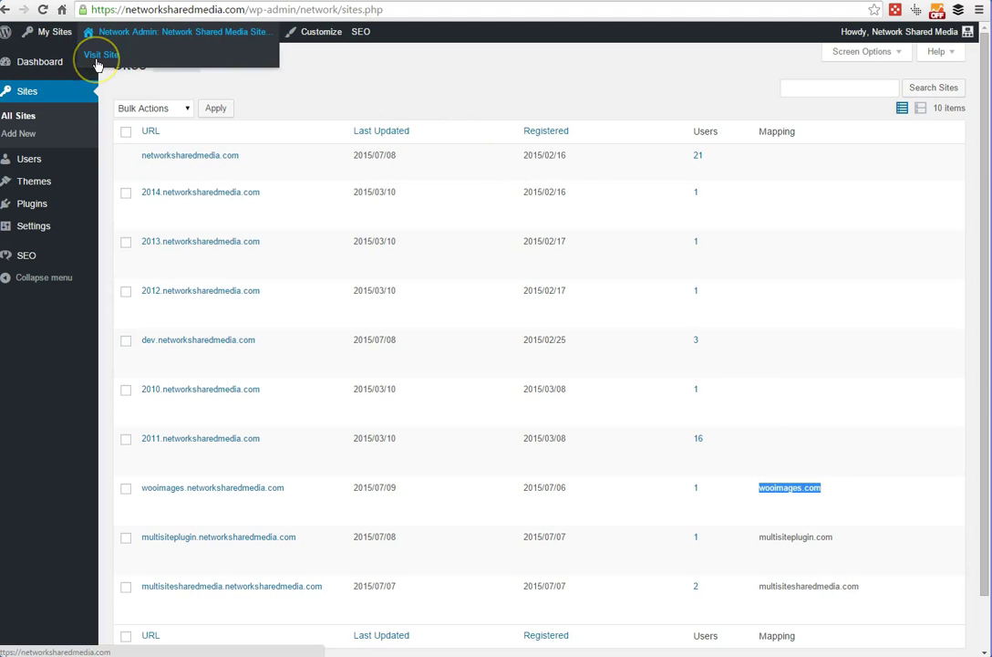